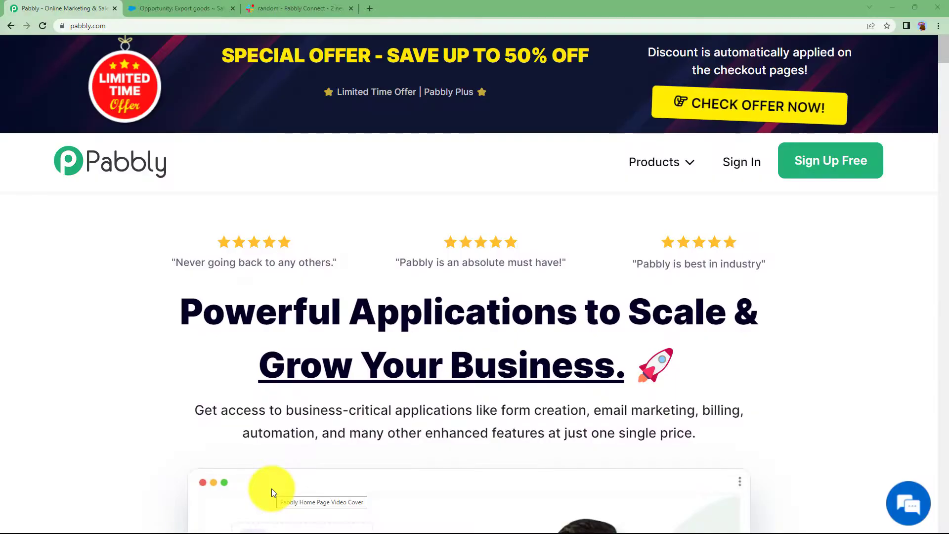
# Step: Check the earlier Closed Won notice in Slack's random channel, then return to the Export goods opportunity
pyautogui.click(187, 6)
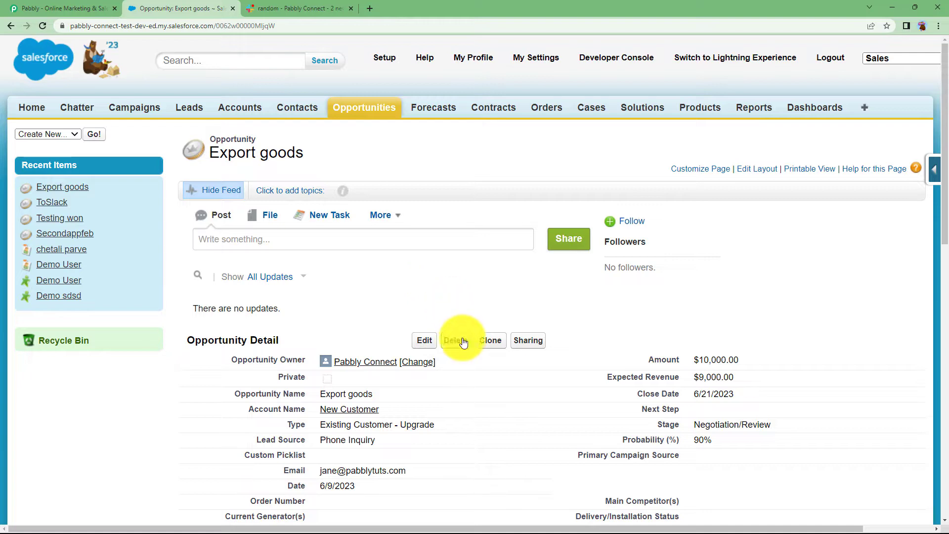
pyautogui.scroll(-2, 488, 338)
pyautogui.scroll(2, 521, 346)
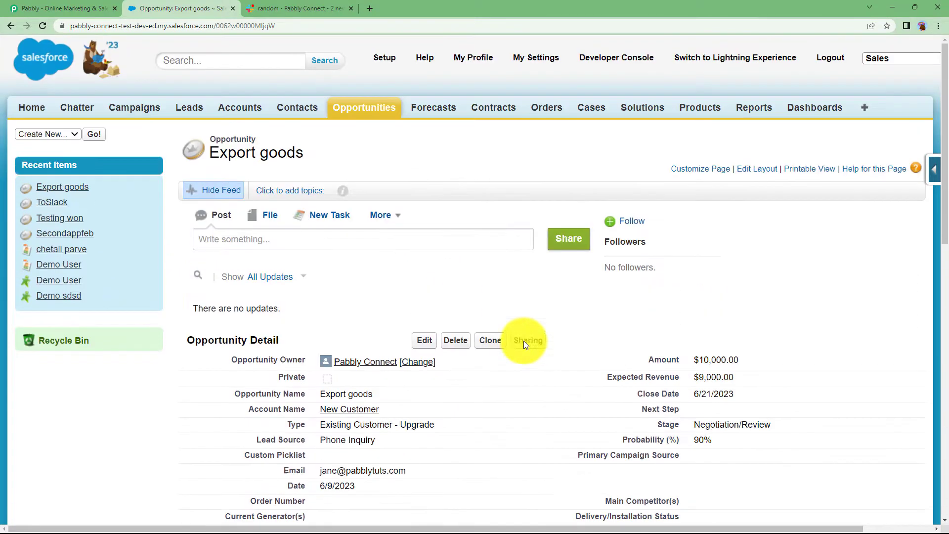
pyautogui.click(322, 5)
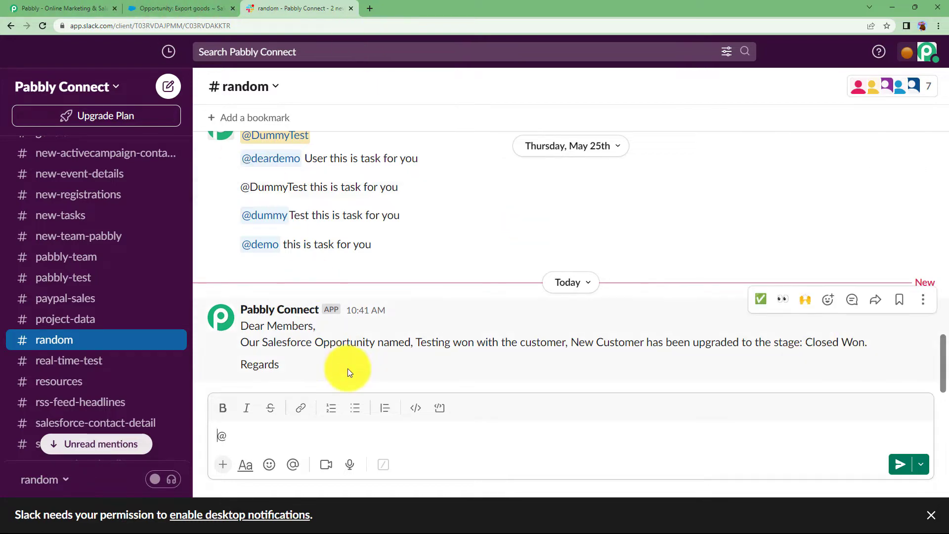
pyautogui.click(143, 5)
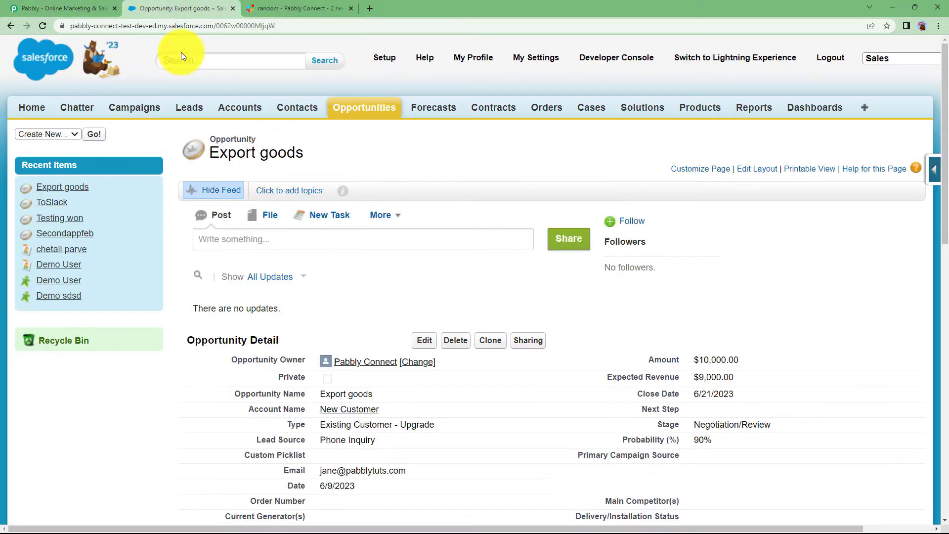
# Step: Sign in to the Pabbly account and launch Pabbly Connect from the apps list
pyautogui.click(20, 7)
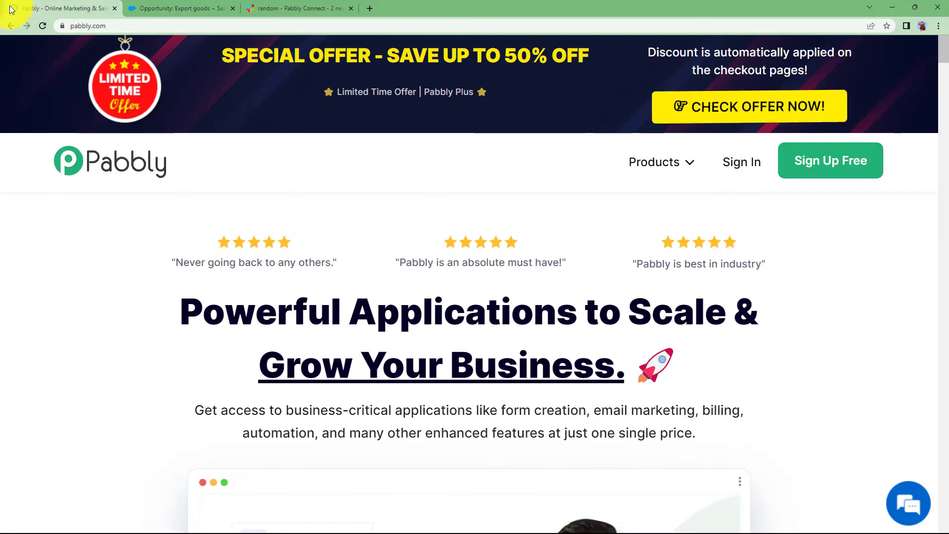
pyautogui.click(740, 166)
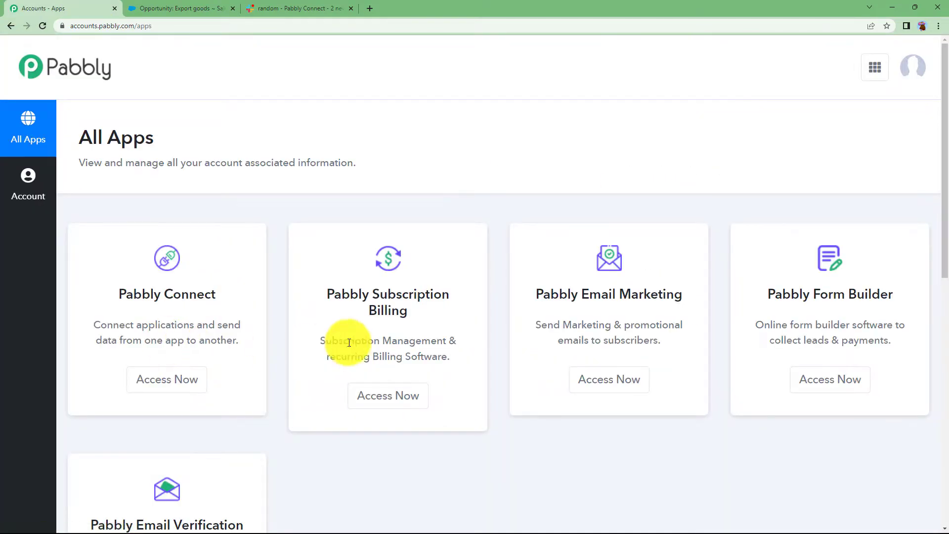
pyautogui.scroll(-4, 304, 331)
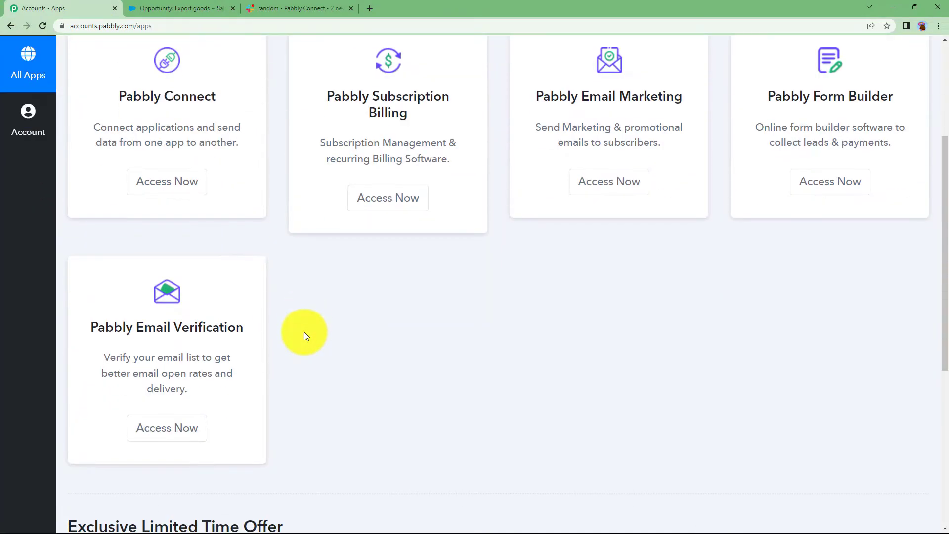
pyautogui.scroll(-3, 304, 336)
pyautogui.scroll(6, 304, 335)
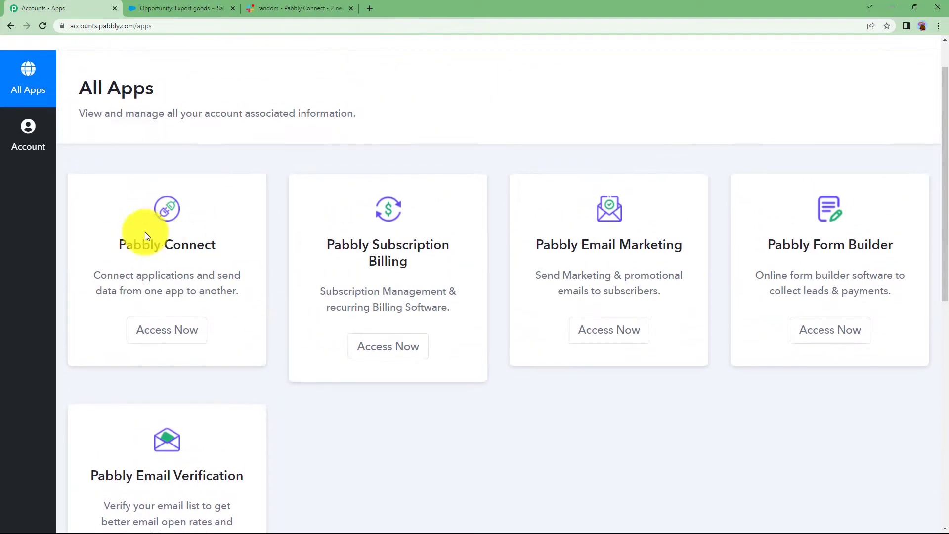
pyautogui.click(164, 338)
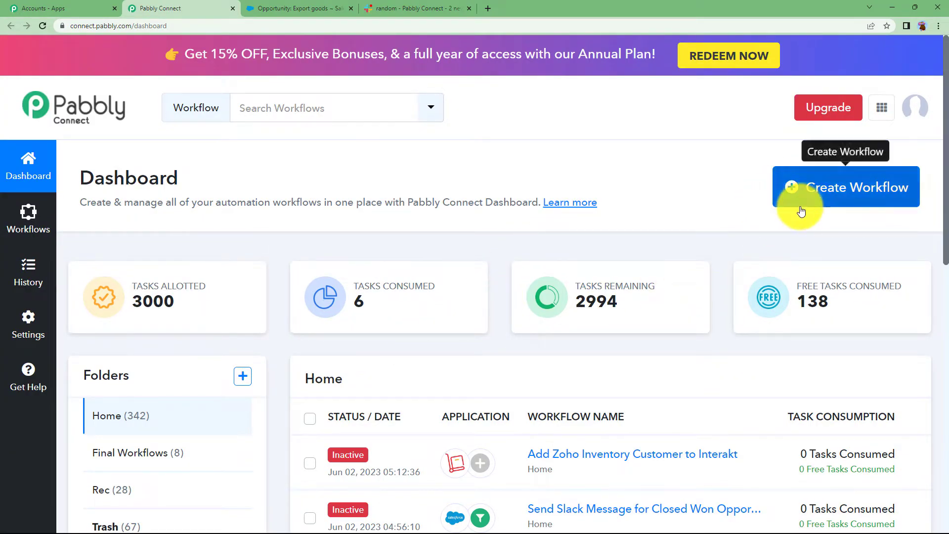
# Step: Create a workflow titled 'Send Slack Messages for Closed Won Opportunity in Salesforce', correcting a typo
pyautogui.click(891, 196)
pyautogui.click(387, 294)
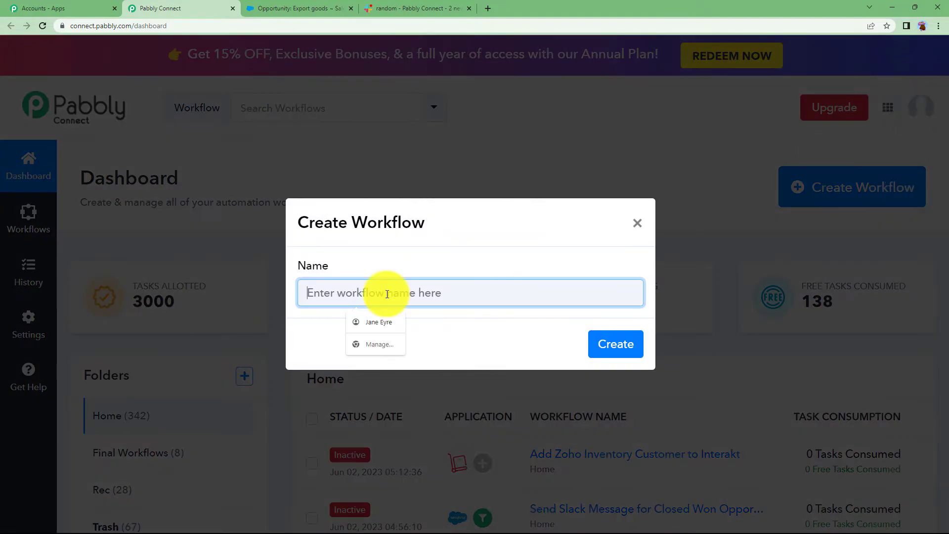
pyautogui.write('Sen')
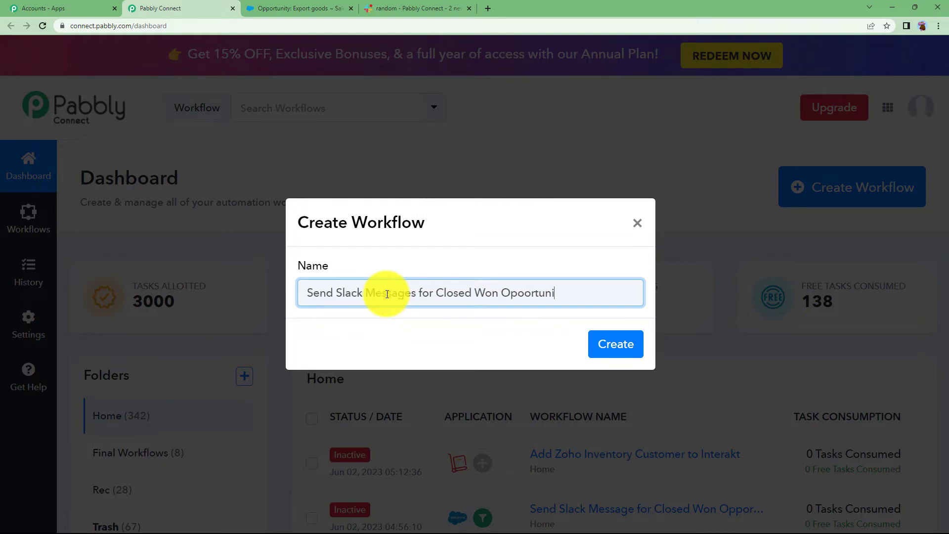
pyautogui.press('BackSpace')
pyautogui.press('BackSpace')
pyautogui.press('BackSpace')
pyautogui.press('BackSpace')
pyautogui.press('BackSpace')
pyautogui.press('BackSpace')
pyautogui.press('BackSpace')
pyautogui.write('portunity in Salesforce')
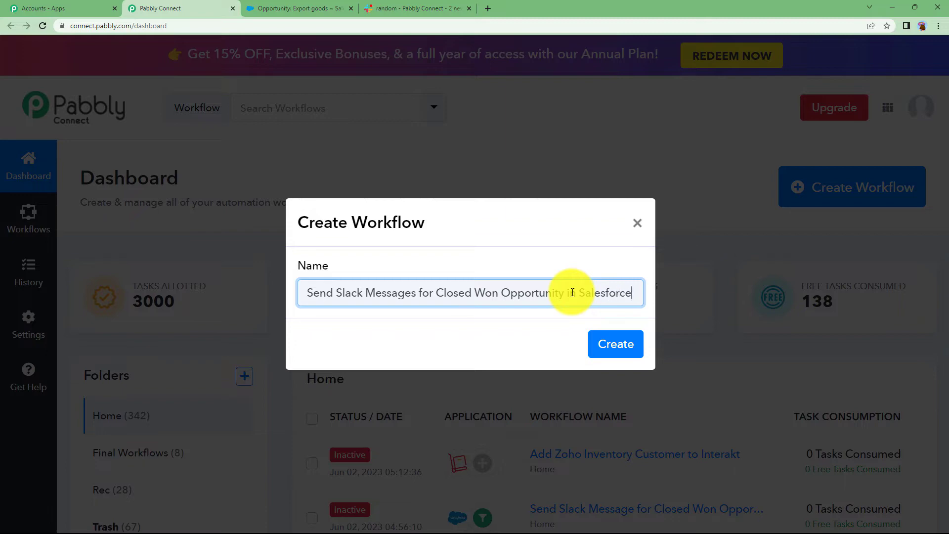
pyautogui.click(629, 343)
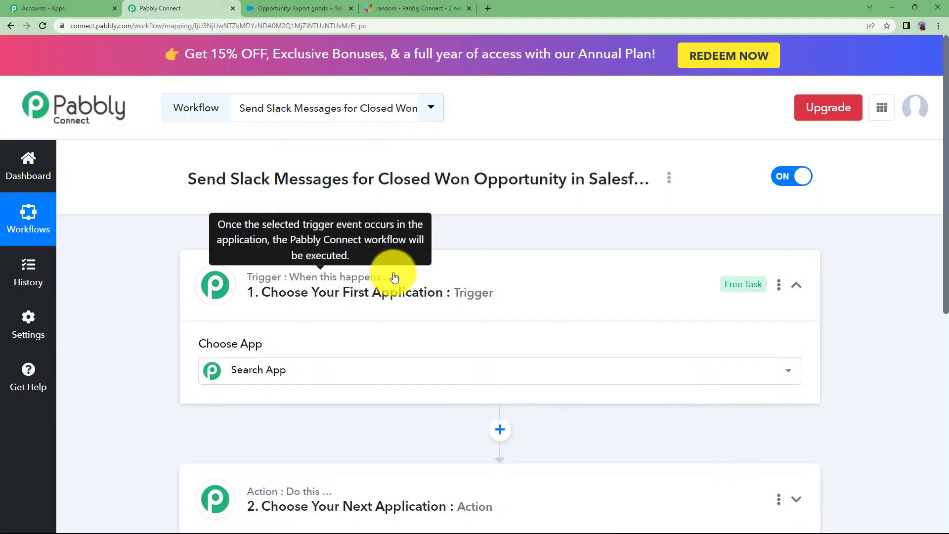
pyautogui.click(395, 278)
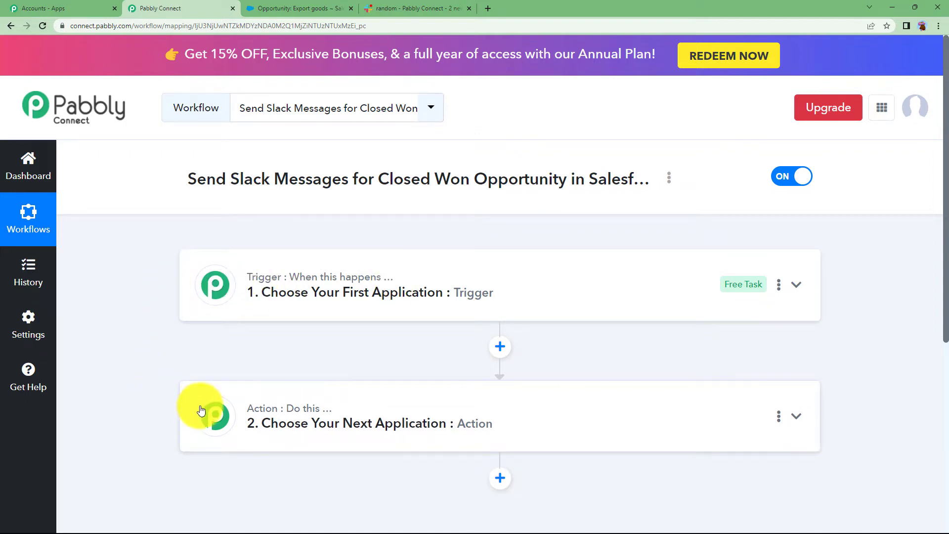
pyautogui.click(277, 8)
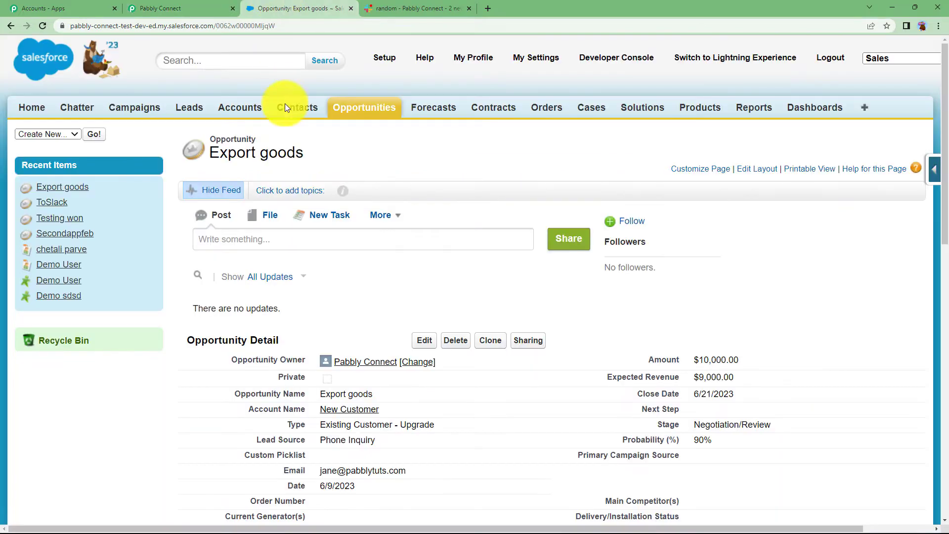
pyautogui.click(403, 8)
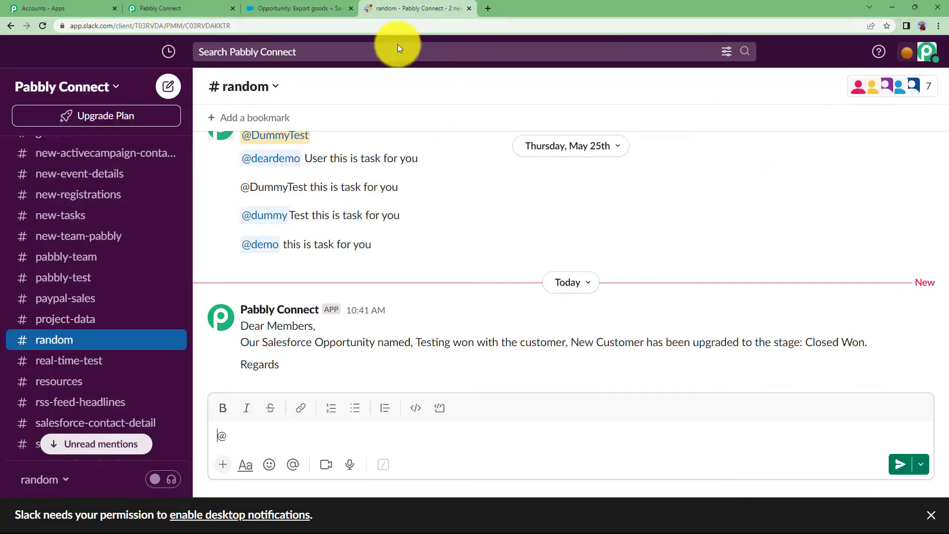
pyautogui.click(277, 8)
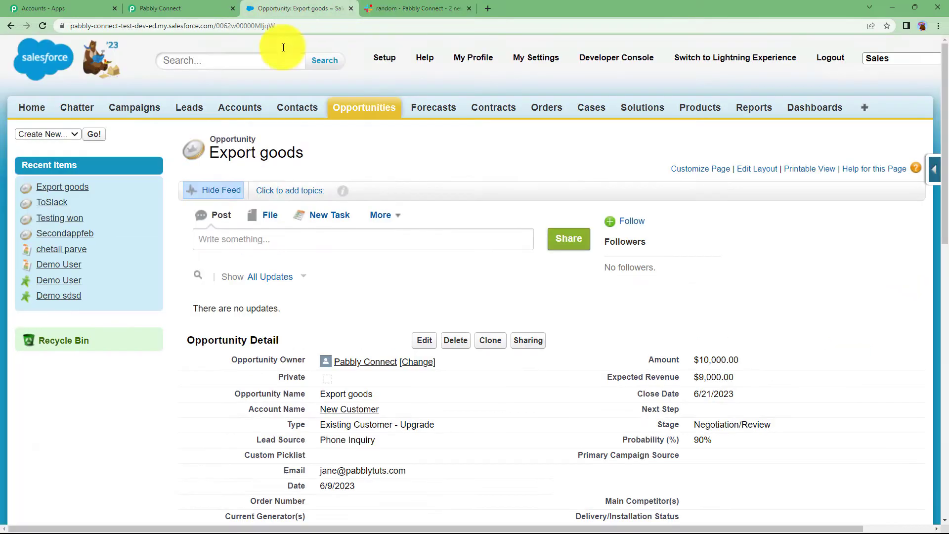
pyautogui.click(405, 8)
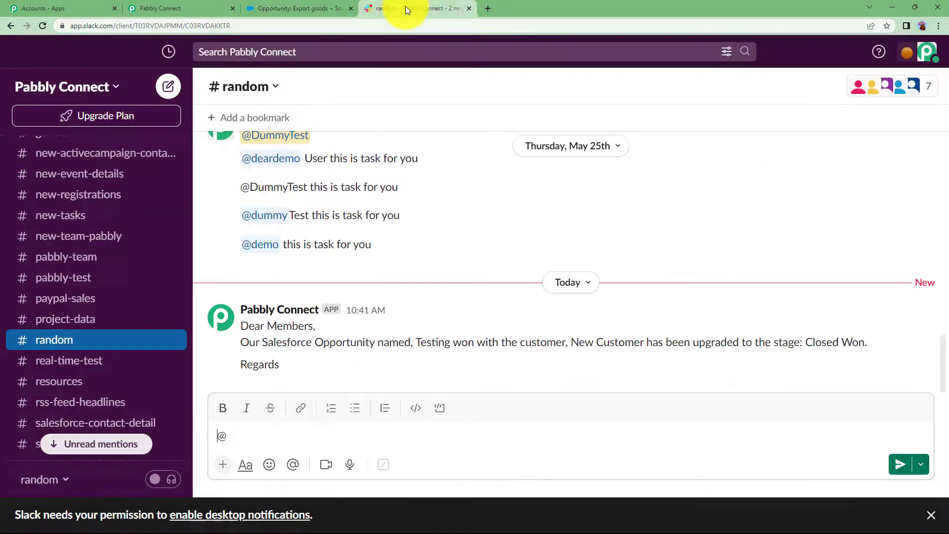
pyautogui.click(183, 8)
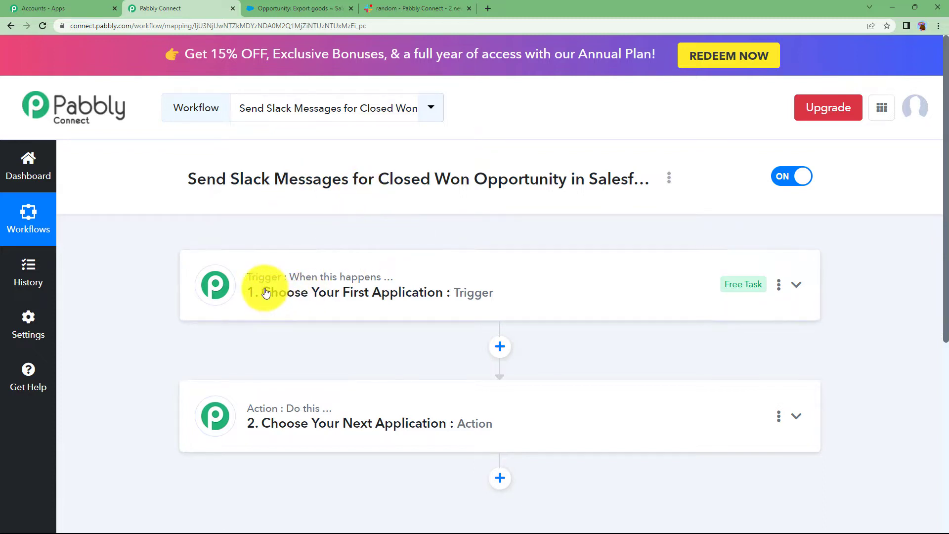
pyautogui.moveTo(272, 414)
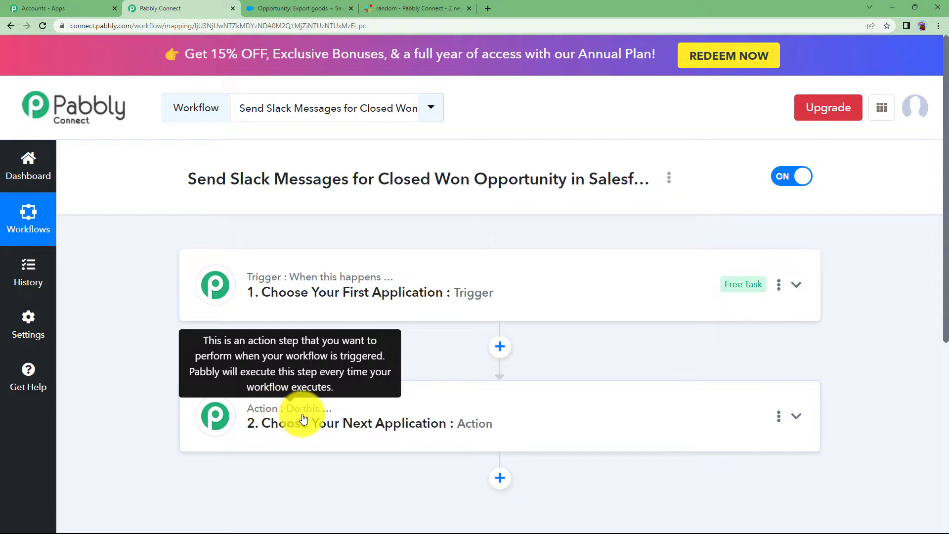
pyautogui.click(339, 298)
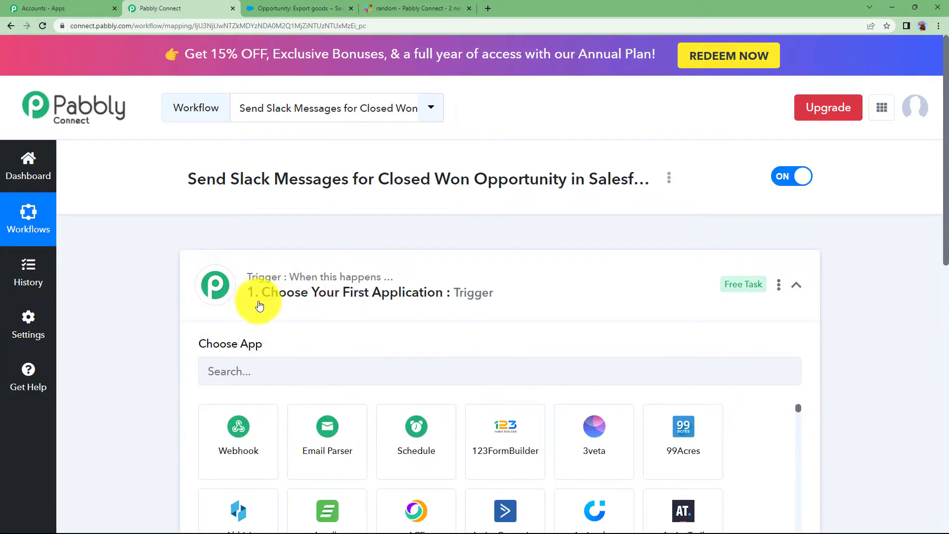
pyautogui.scroll(-2, 170, 330)
pyautogui.moveTo(238, 244)
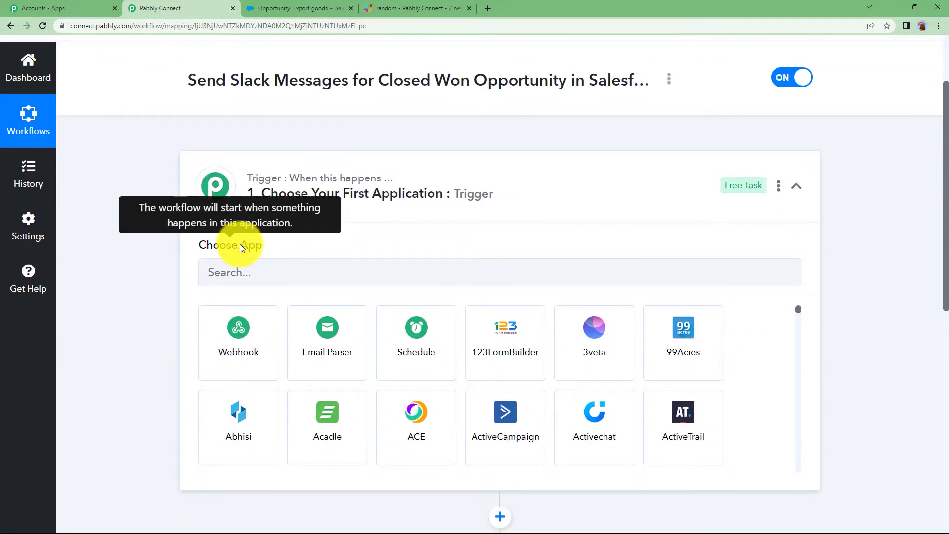
pyautogui.click(280, 195)
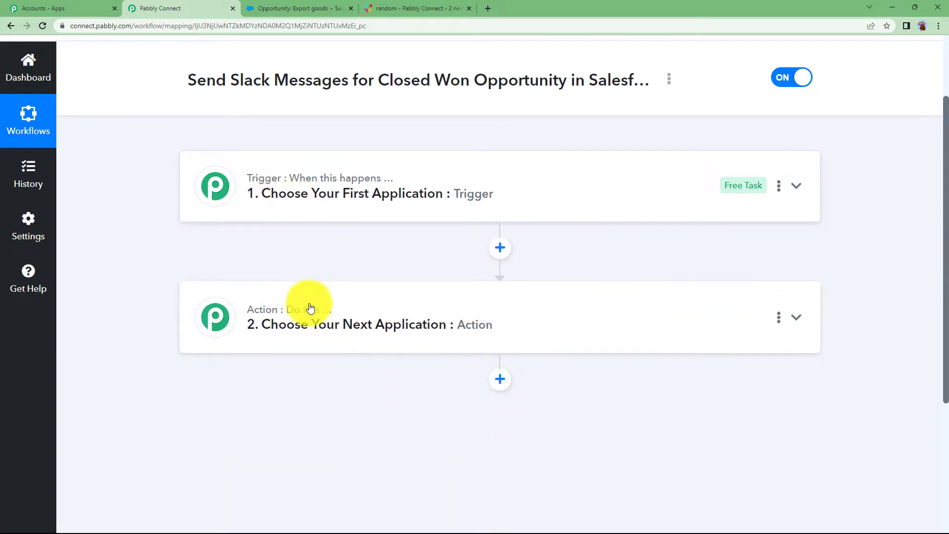
pyautogui.moveTo(298, 318)
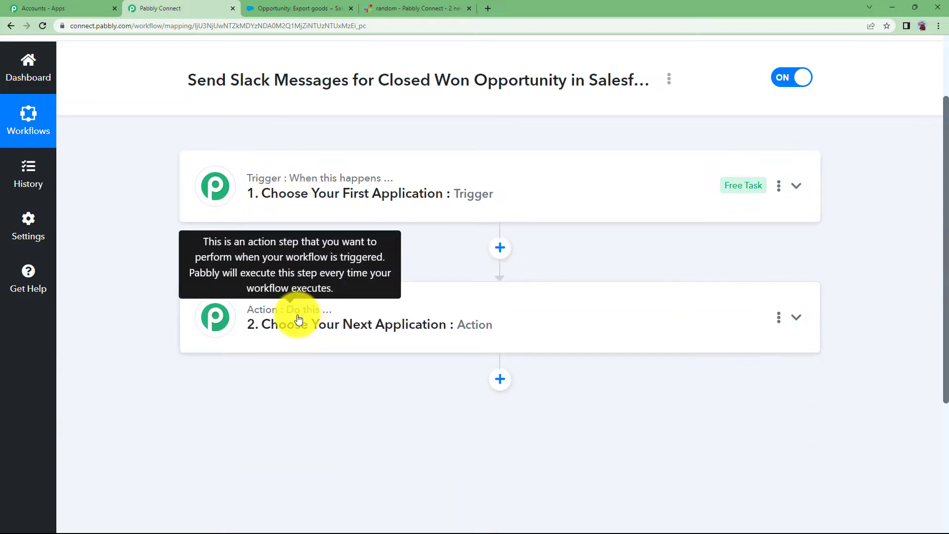
pyautogui.click(307, 190)
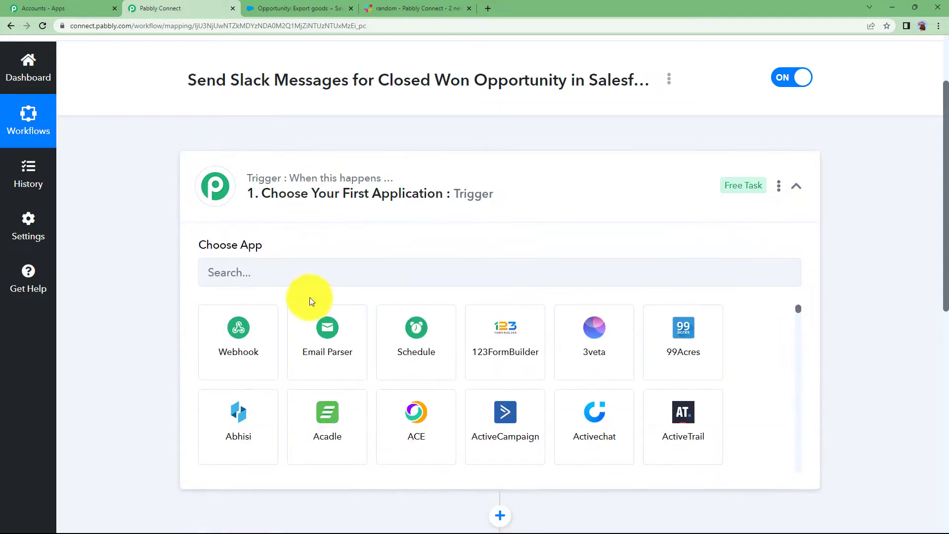
# Step: Search 'sales' and pick Salesforce as the trigger app
pyautogui.click(316, 280)
pyautogui.write('sales')
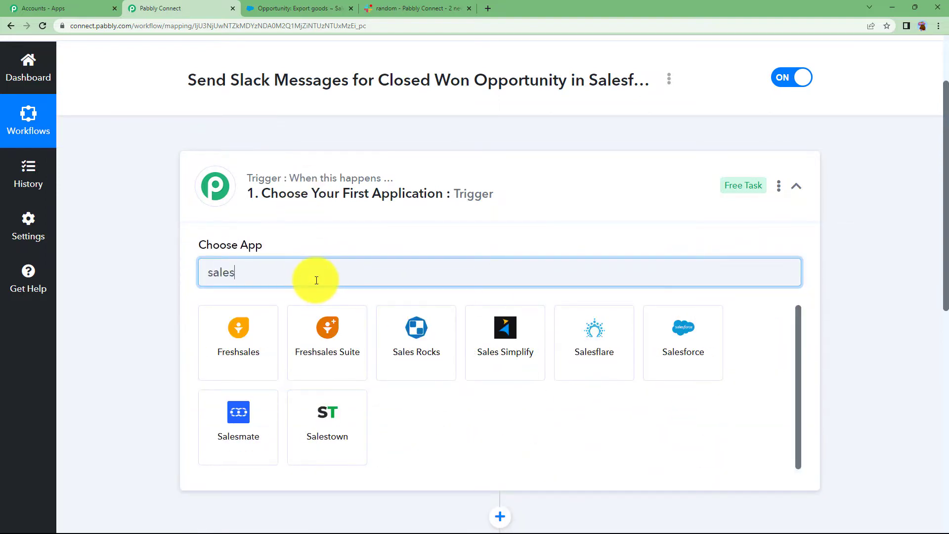
pyautogui.click(695, 340)
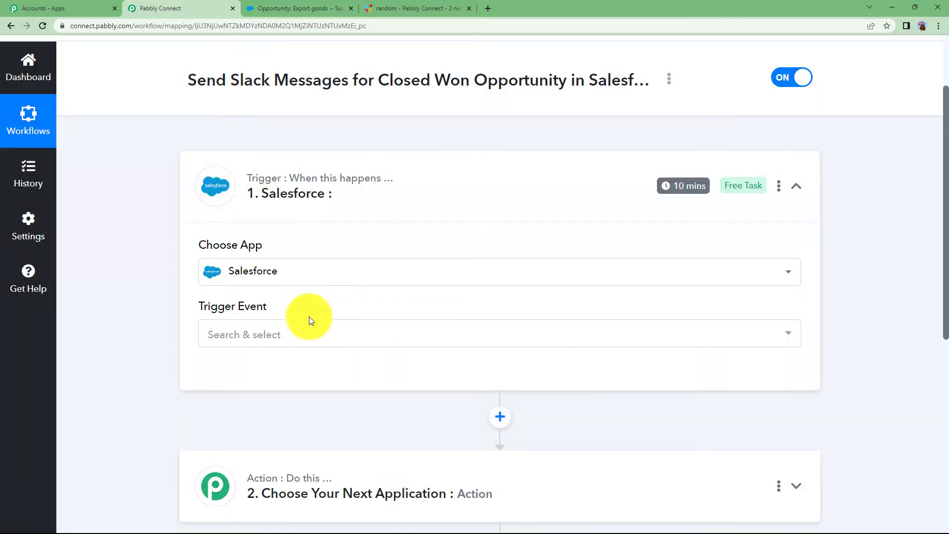
# Step: Set the Salesforce trigger event to Opportunity Updated
pyautogui.click(307, 329)
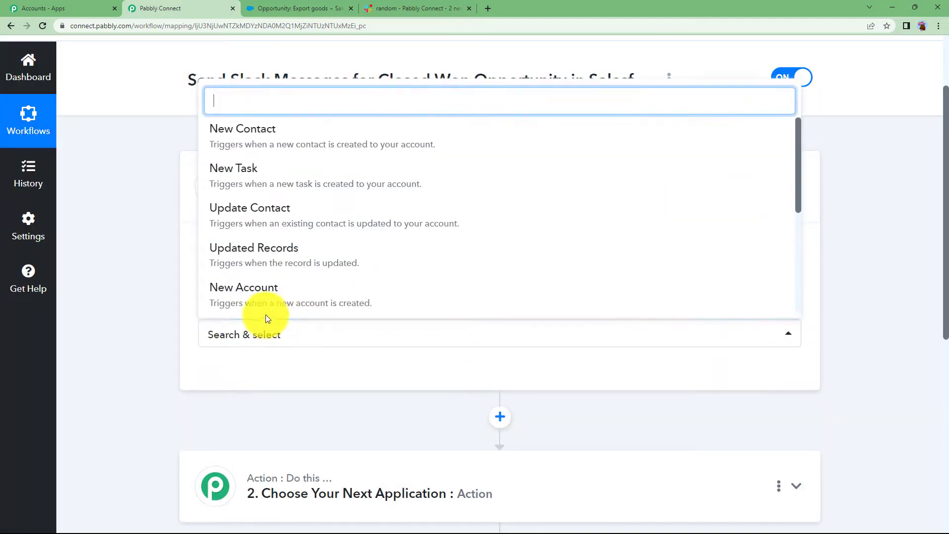
pyautogui.scroll(-2, 299, 250)
pyautogui.scroll(-1, 302, 250)
pyautogui.click(301, 219)
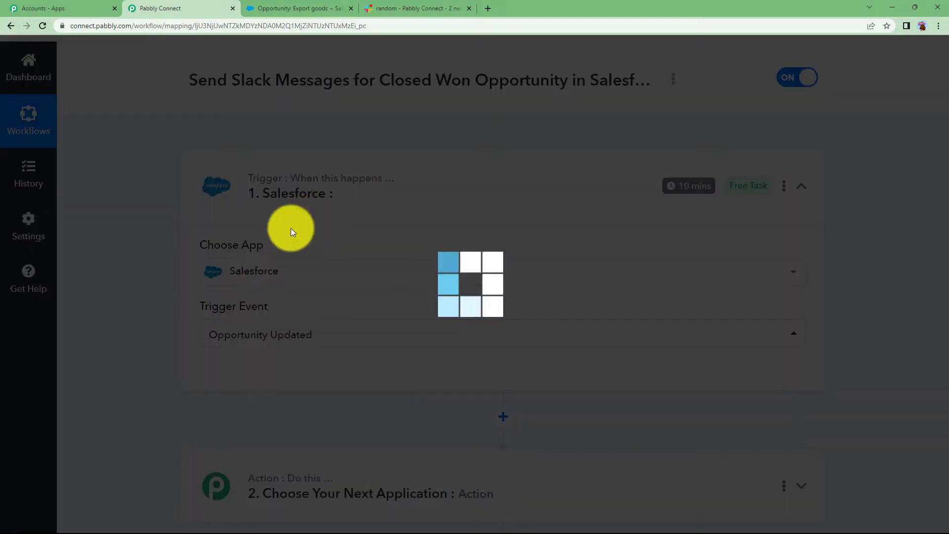
pyautogui.click(254, 342)
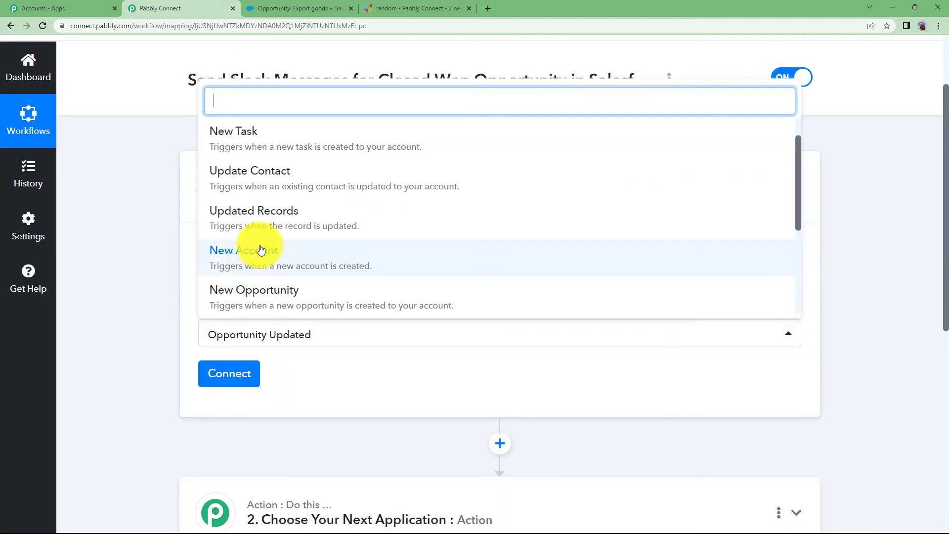
pyautogui.scroll(-1, 286, 284)
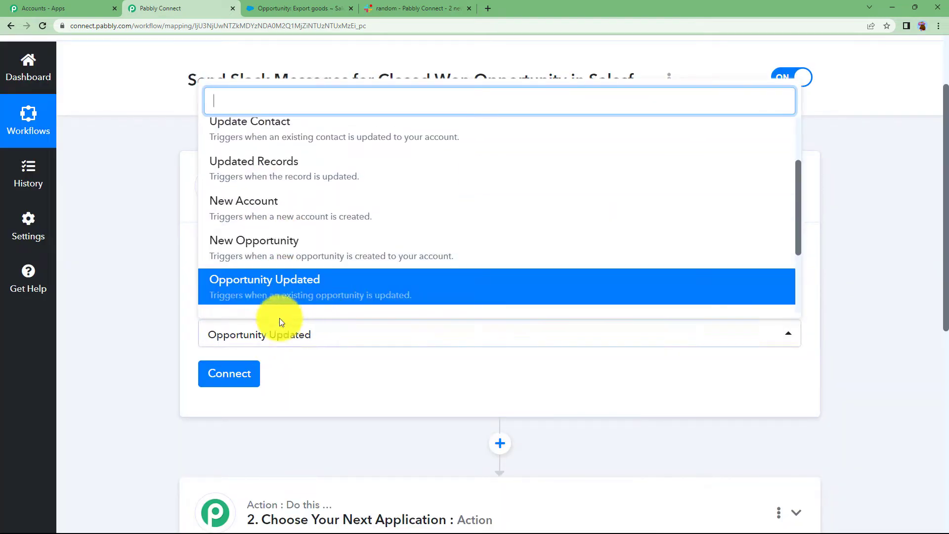
pyautogui.click(277, 303)
pyautogui.click(276, 6)
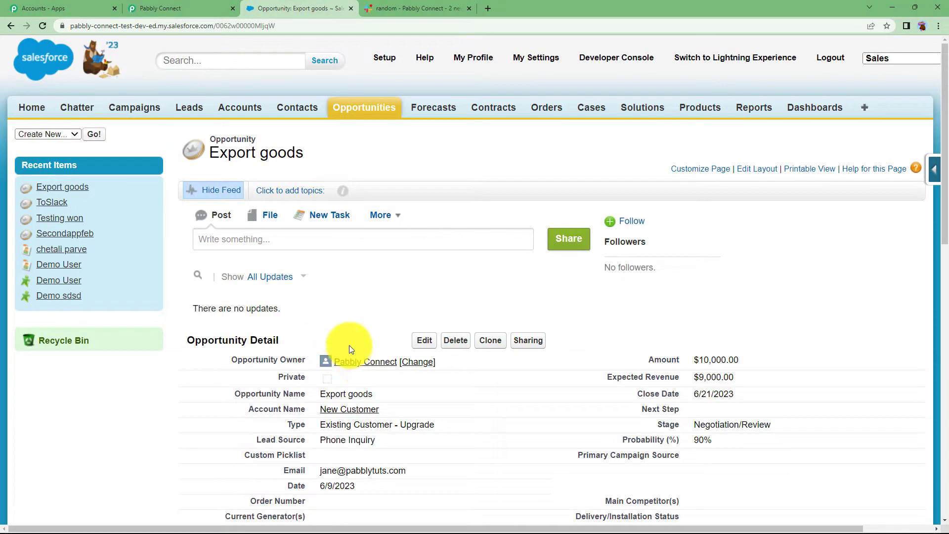
# Step: Review the Export goods opportunity details, then go back to the Pabbly trigger setup
pyautogui.scroll(-2, 341, 341)
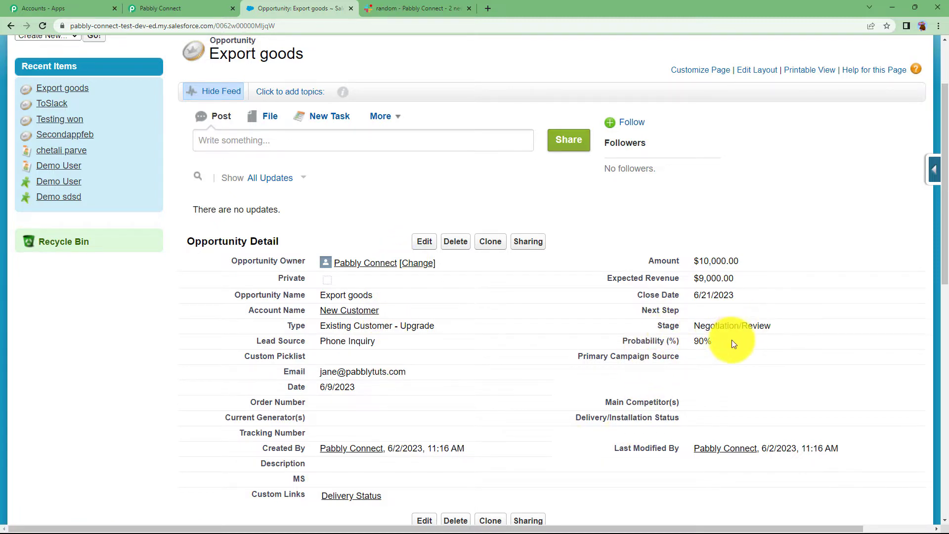
pyautogui.click(183, 8)
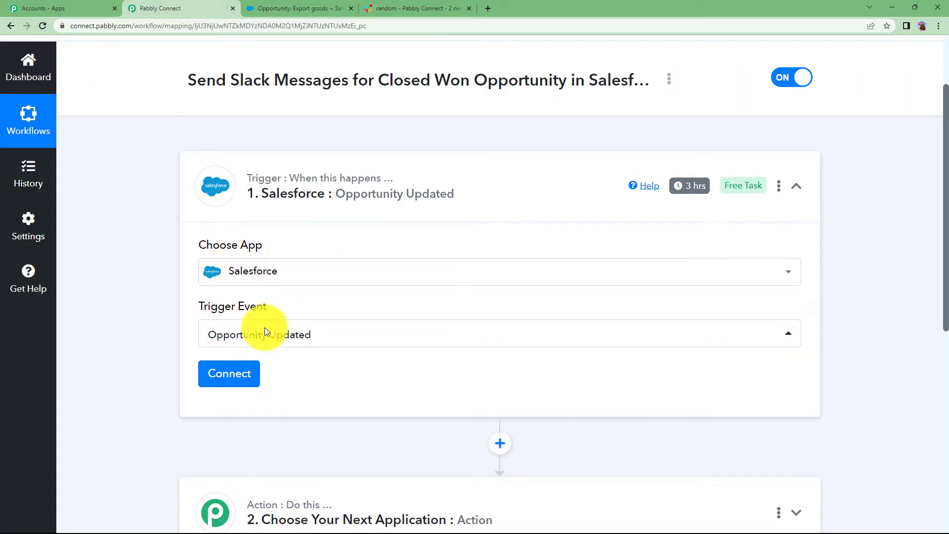
# Step: Add a new Salesforce connection and allow Pabbly Connect access to the Salesforce account
pyautogui.click(240, 385)
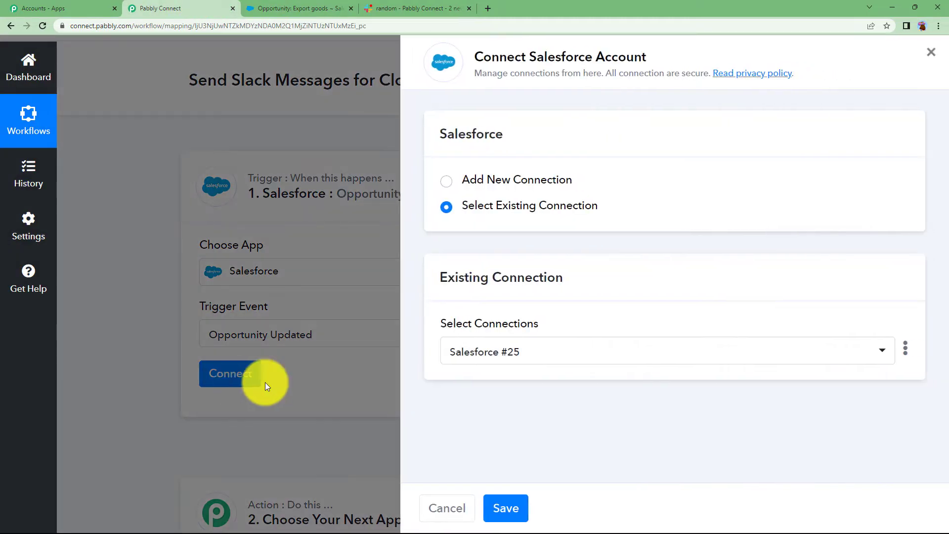
pyautogui.click(470, 183)
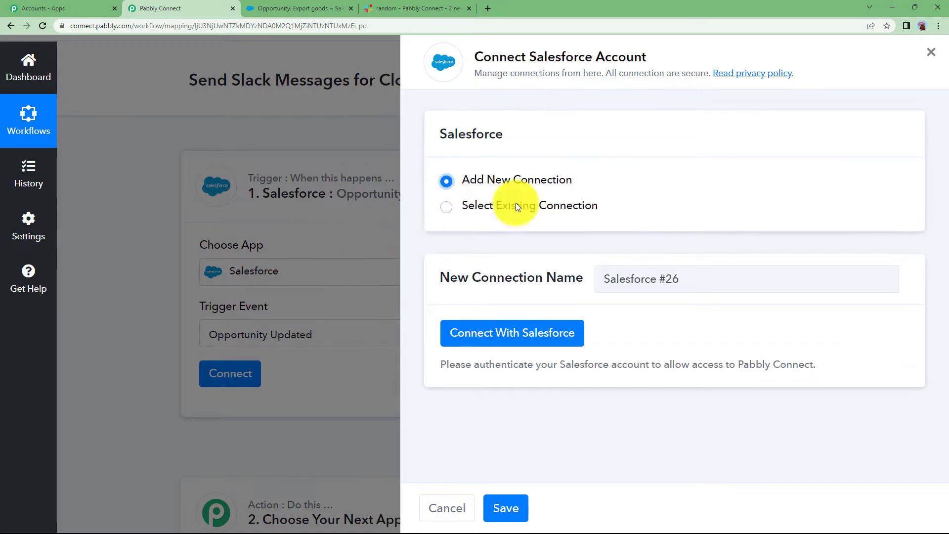
pyautogui.click(287, 9)
pyautogui.click(197, 9)
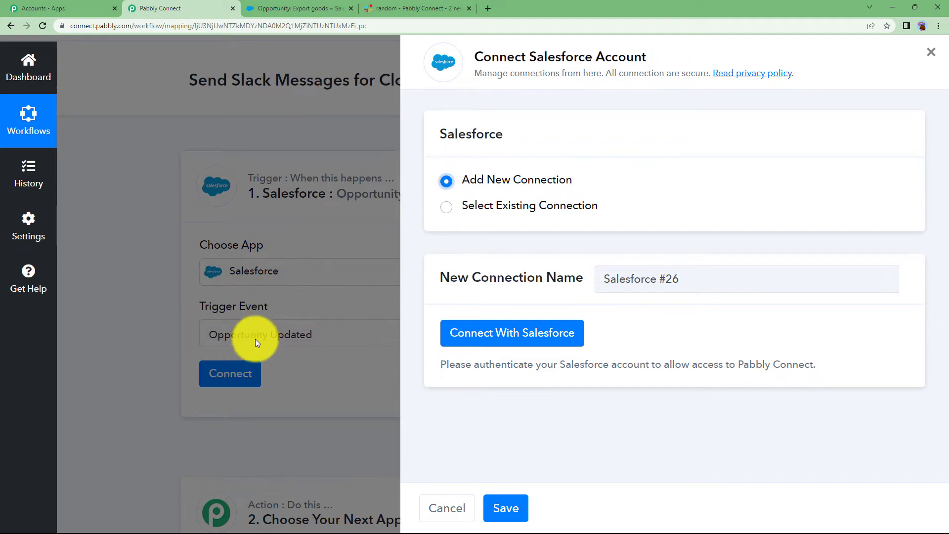
pyautogui.click(508, 336)
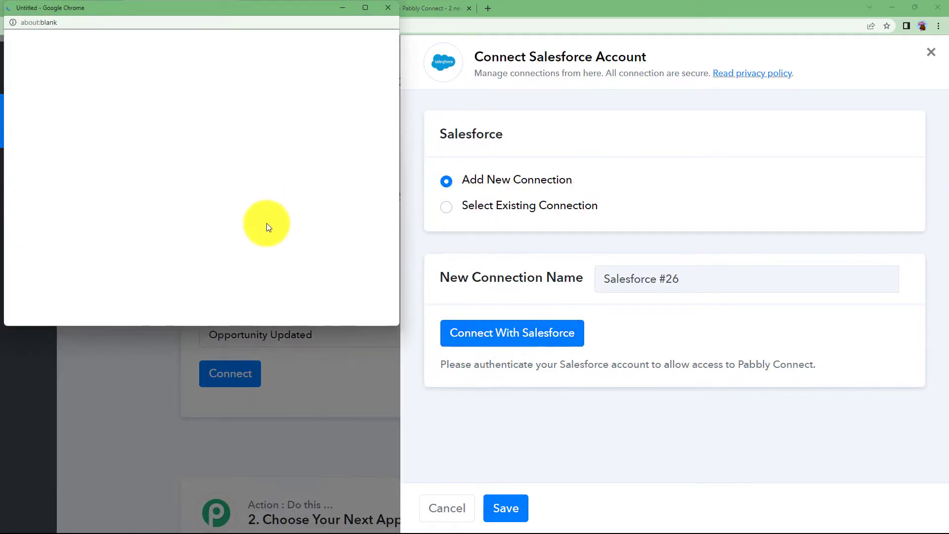
pyautogui.scroll(-10, 266, 224)
pyautogui.click(260, 232)
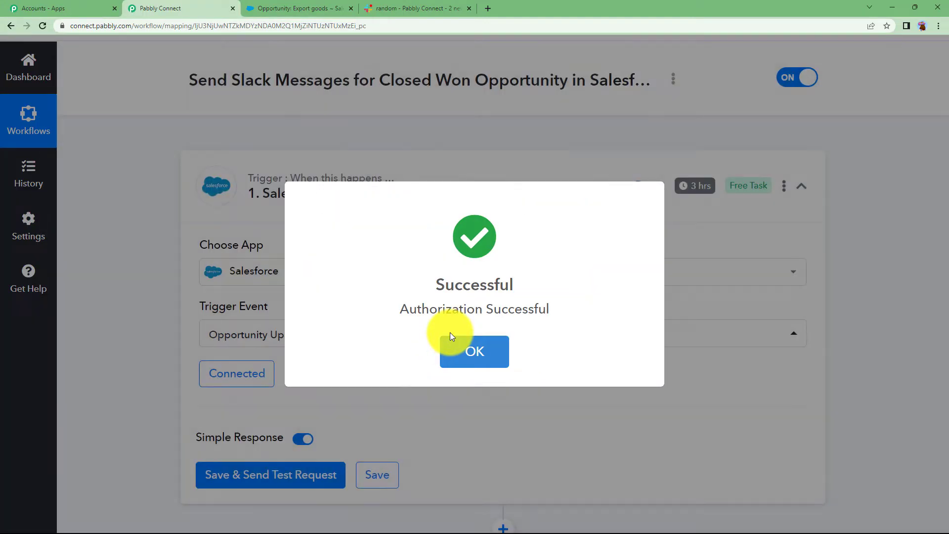
pyautogui.click(465, 348)
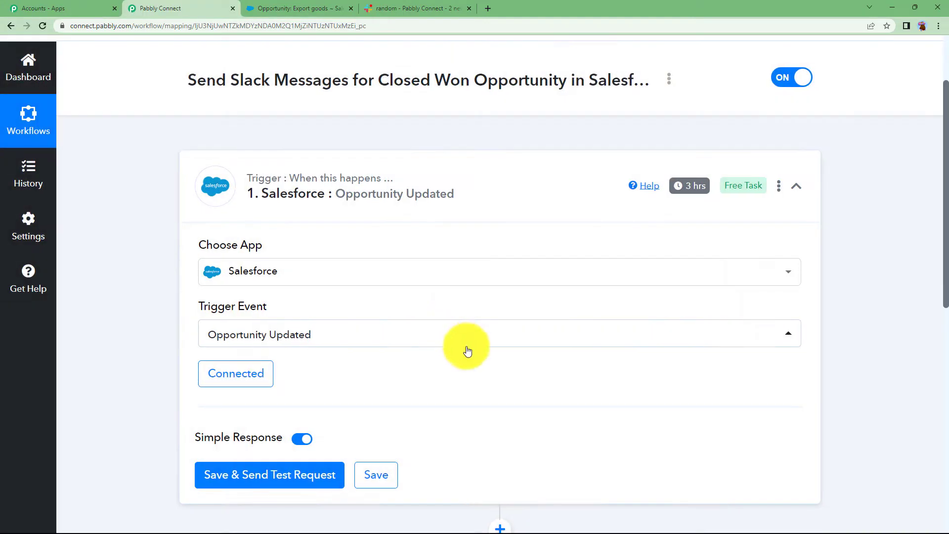
pyautogui.scroll(-3, 243, 360)
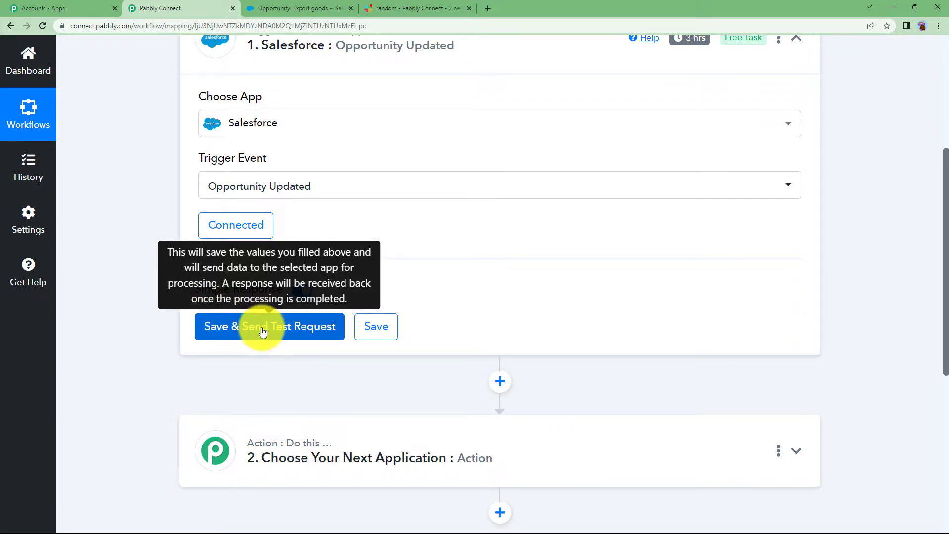
pyautogui.click(308, 6)
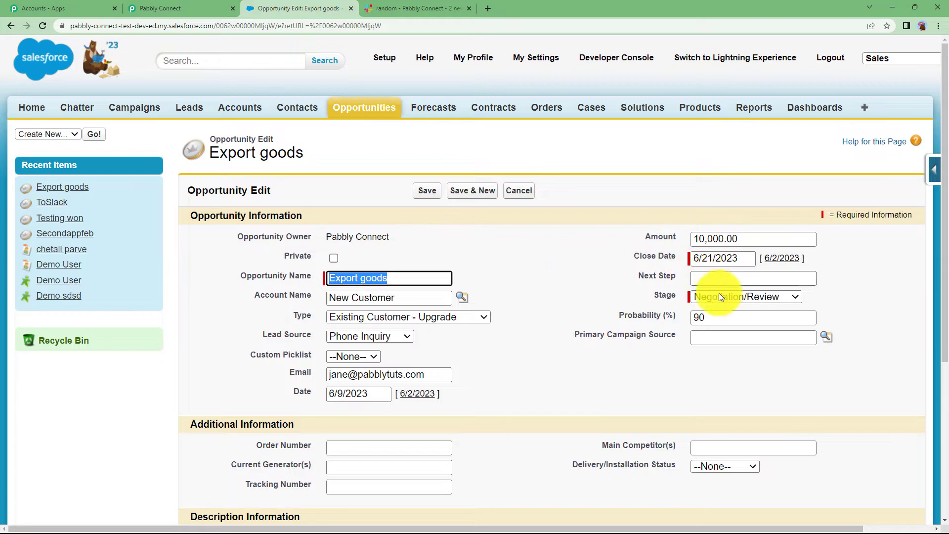
# Step: Edit the Export goods opportunity, change its Stage to Closed Won, and save
pyautogui.click(724, 296)
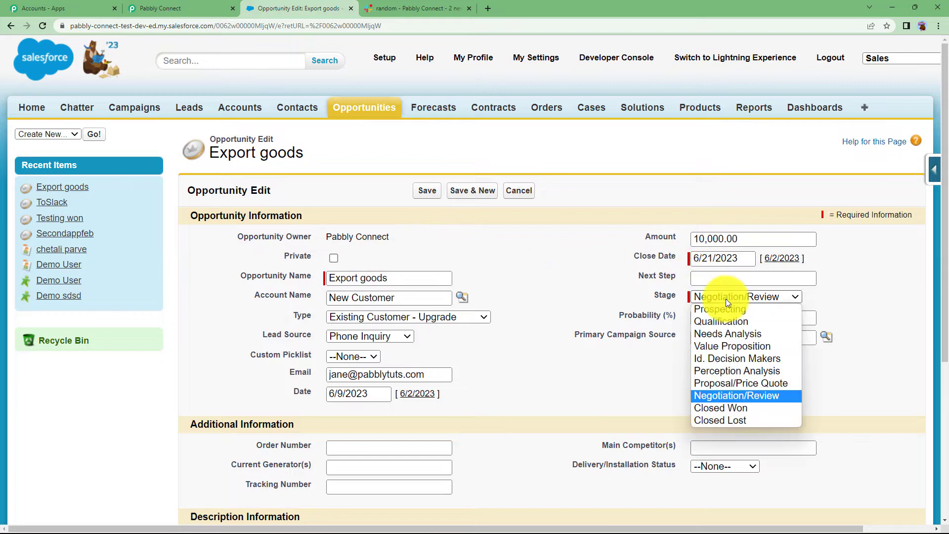
pyautogui.click(731, 410)
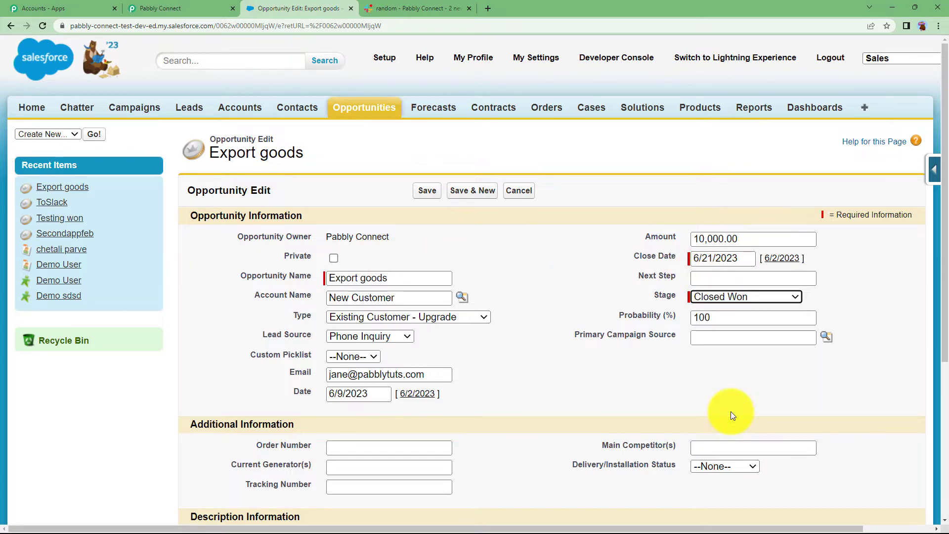
pyautogui.click(427, 197)
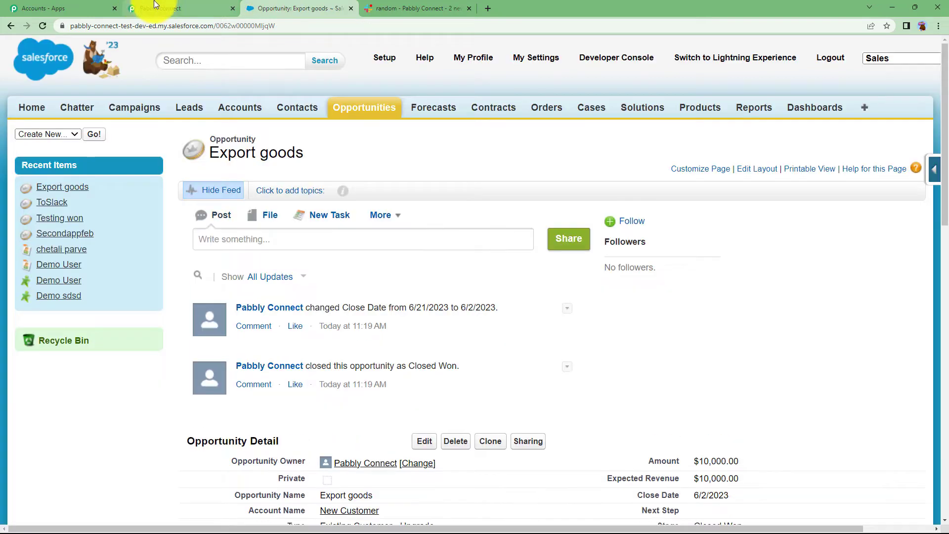
pyautogui.click(163, 8)
# Step: Send a test request and review the Export goods fields in the received response
pyautogui.click(257, 338)
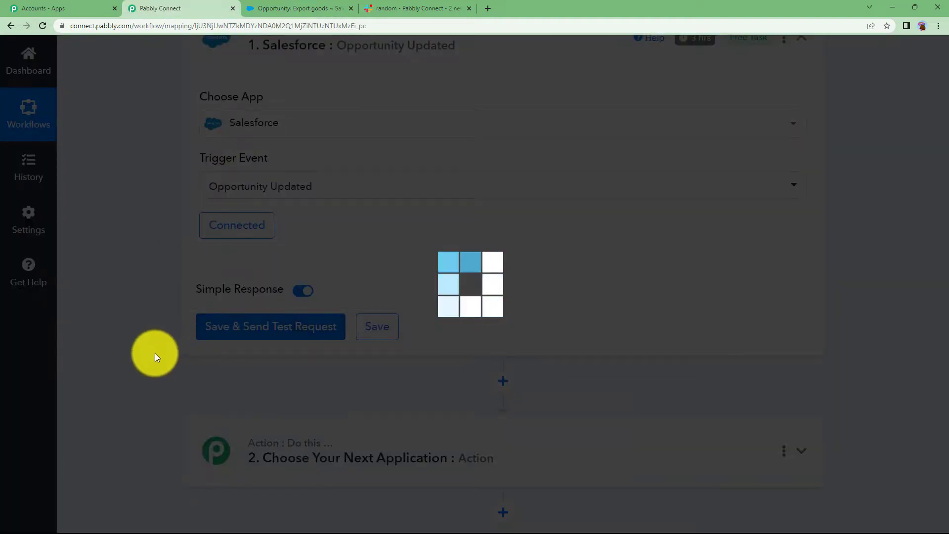
pyautogui.scroll(-3, 155, 353)
pyautogui.scroll(-1, 156, 353)
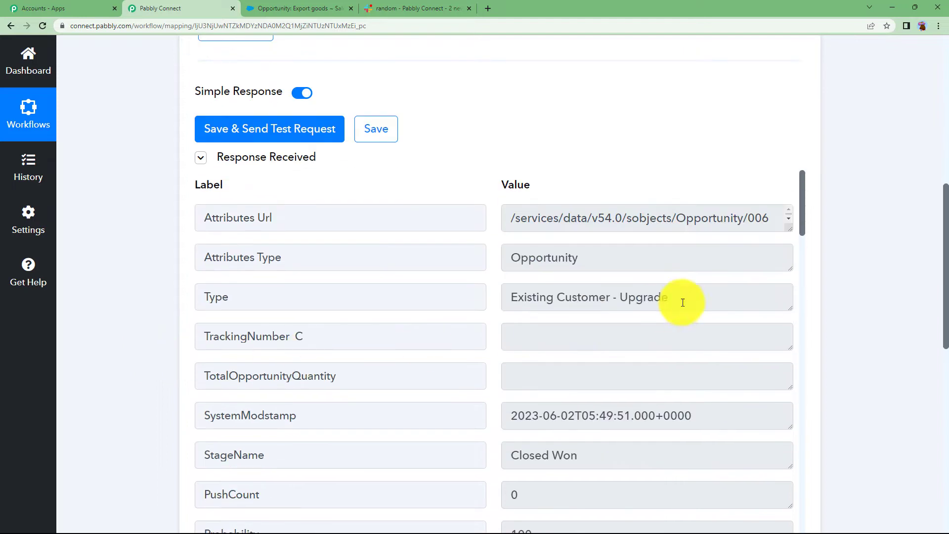
pyautogui.moveTo(678, 296); pyautogui.dragTo(449, 297)
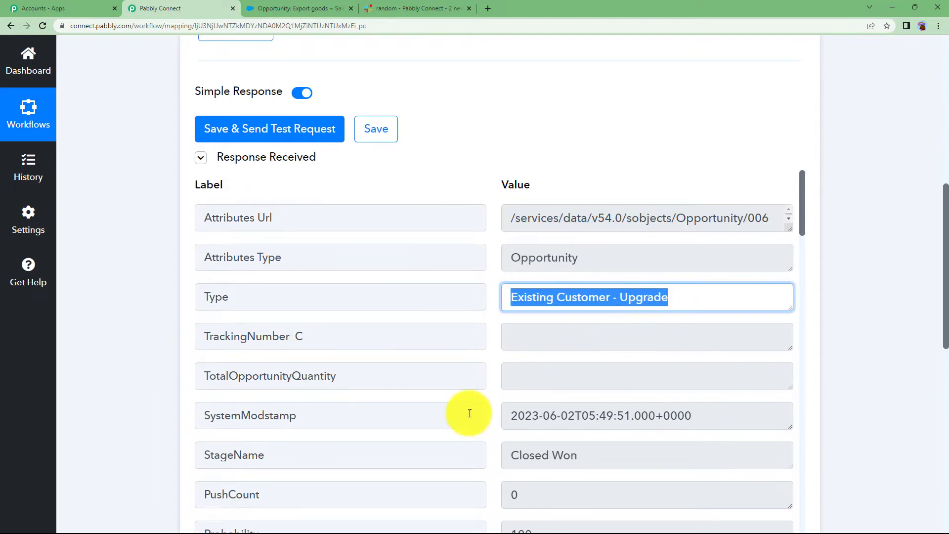
pyautogui.scroll(-2, 543, 385)
pyautogui.moveTo(591, 358); pyautogui.dragTo(492, 374)
pyautogui.hotkey('ctrl', 'c')
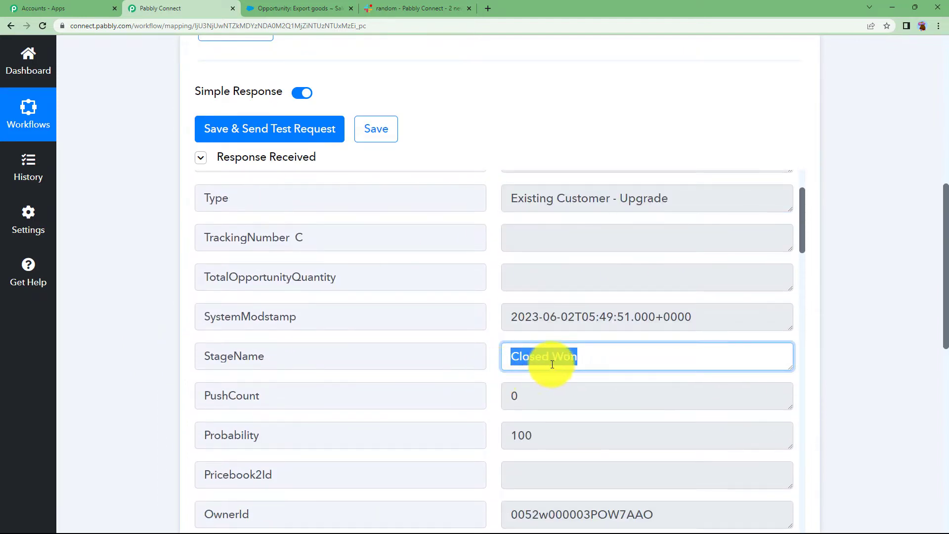
pyautogui.scroll(-6, 572, 396)
pyautogui.moveTo(602, 345); pyautogui.dragTo(509, 360)
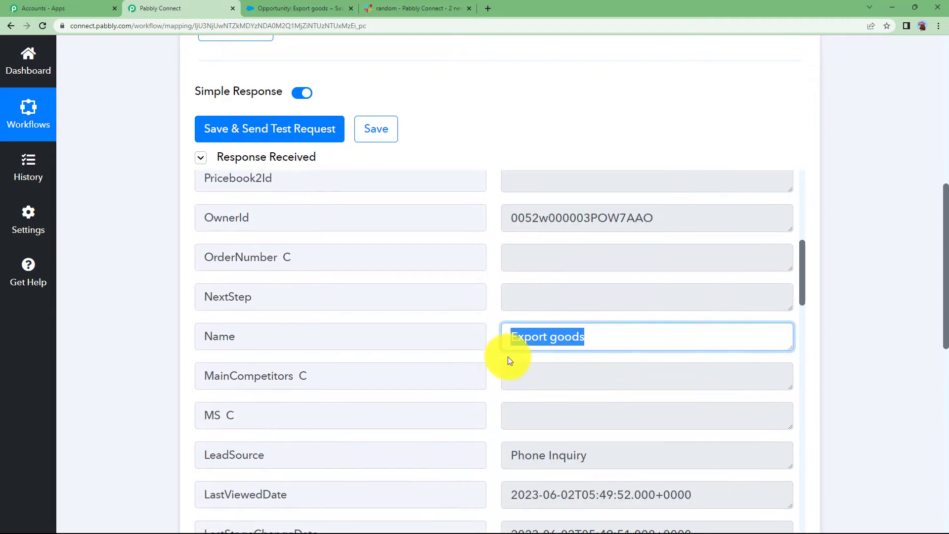
# Step: Compare the test response against the Export goods opportunity record in Salesforce
pyautogui.click(307, 8)
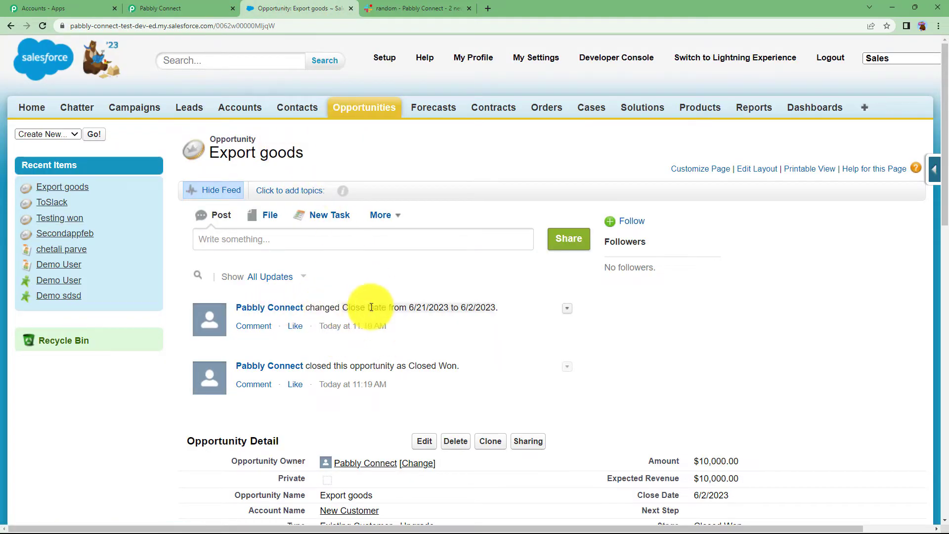
pyautogui.scroll(-4, 494, 353)
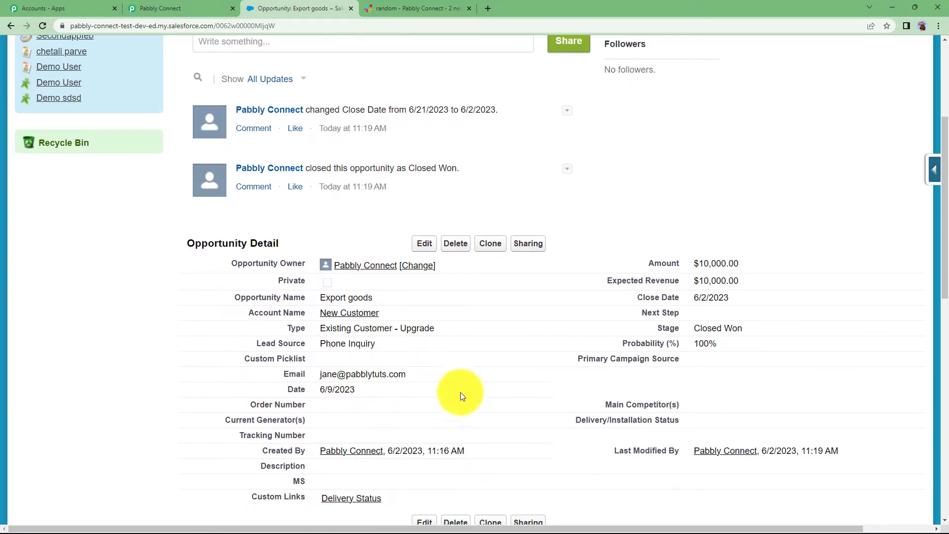
pyautogui.click(206, 3)
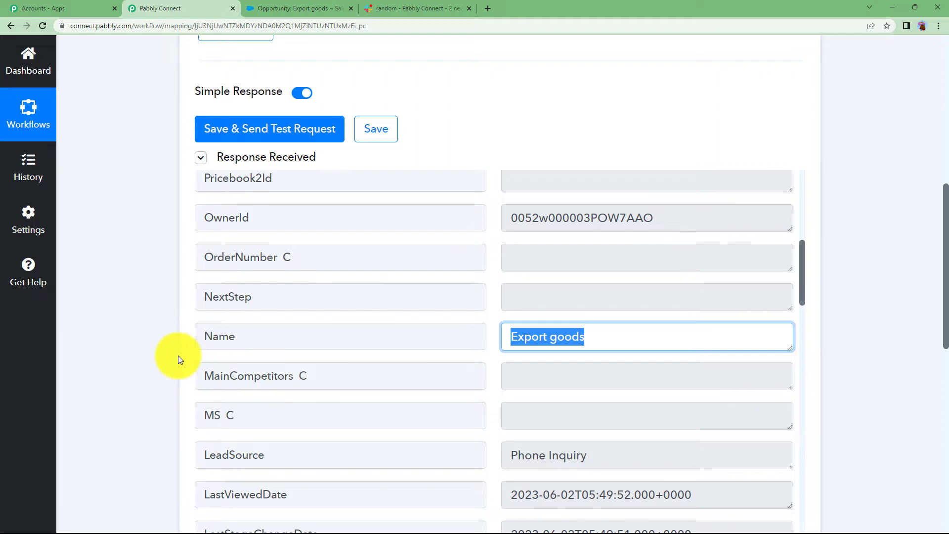
pyautogui.scroll(-6, 178, 355)
pyautogui.scroll(4, 123, 148)
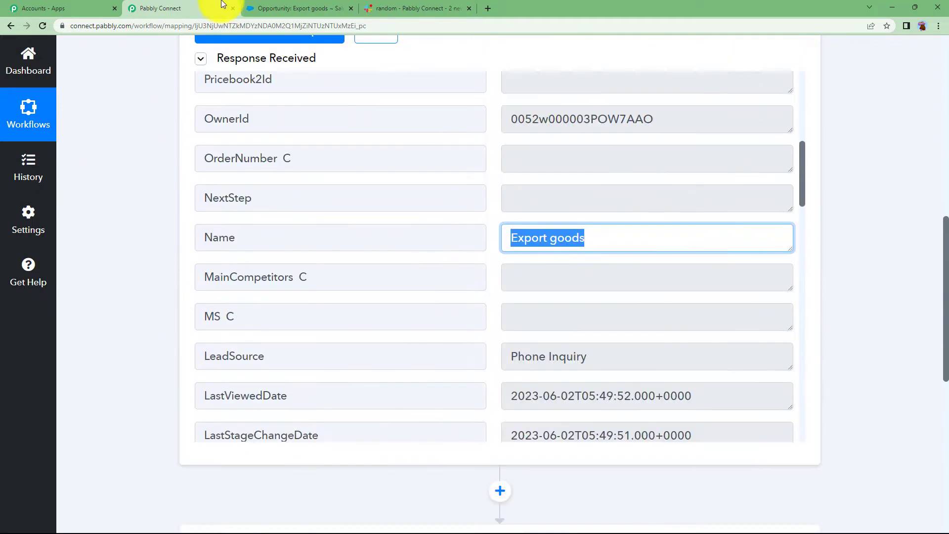
pyautogui.click(253, 5)
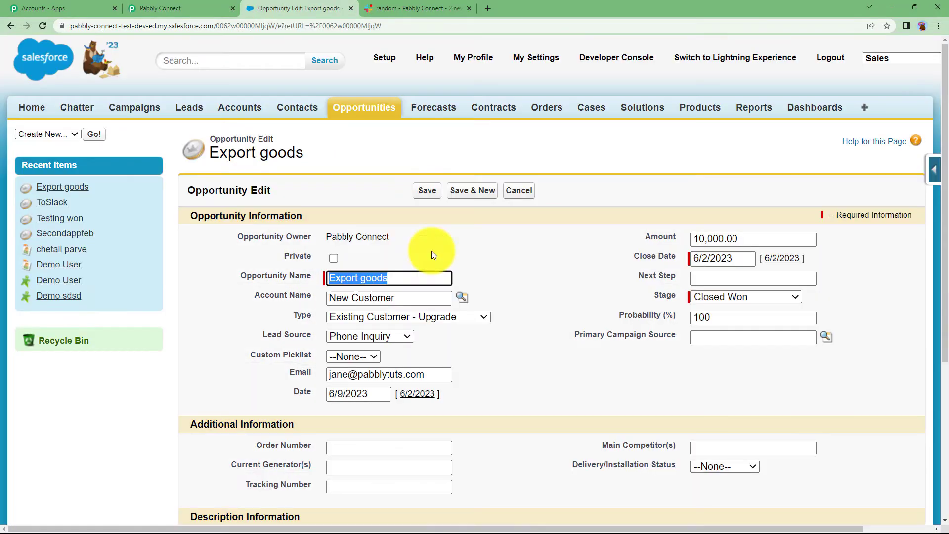
pyautogui.click(768, 311)
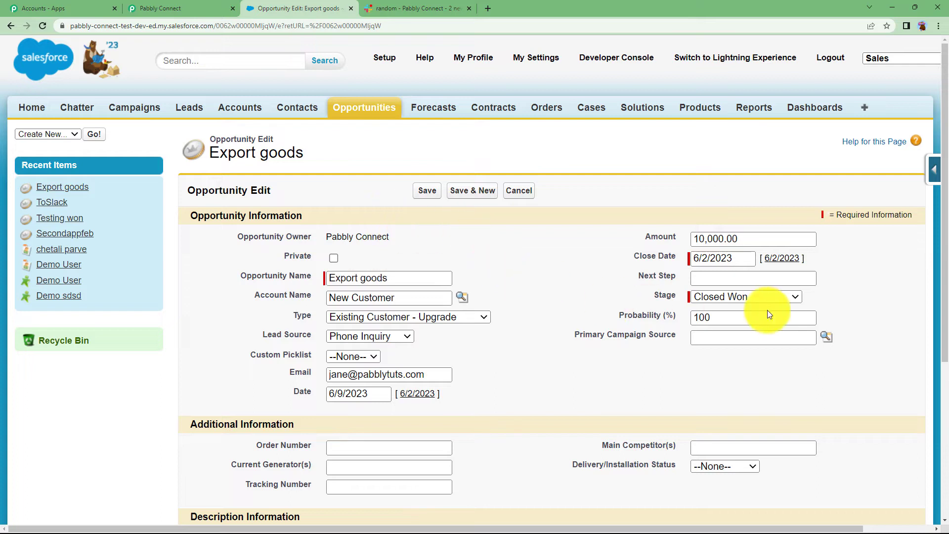
pyautogui.click(773, 299)
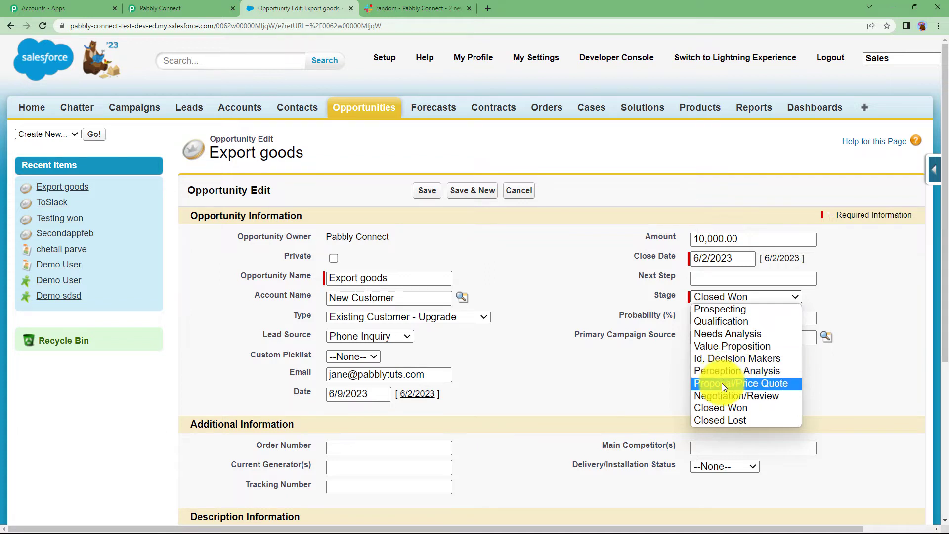
pyautogui.click(671, 383)
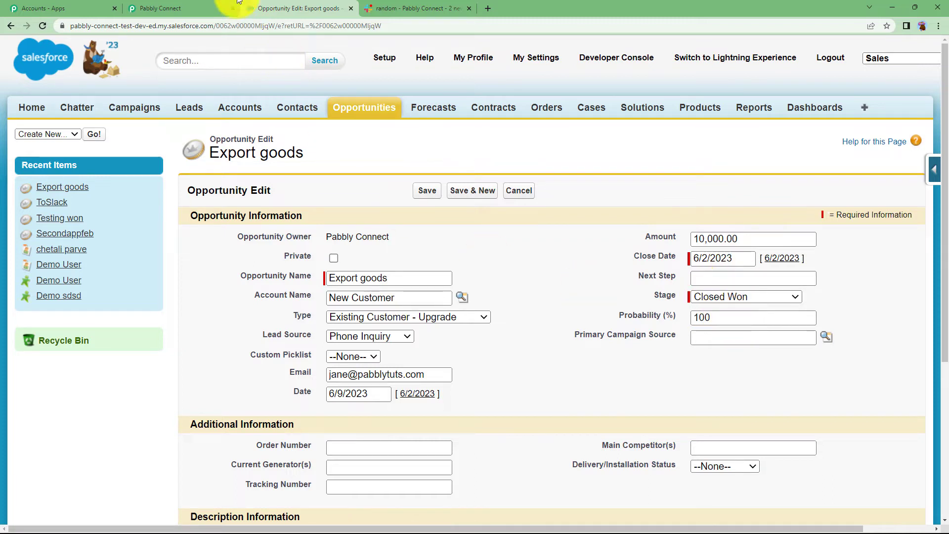
pyautogui.click(472, 191)
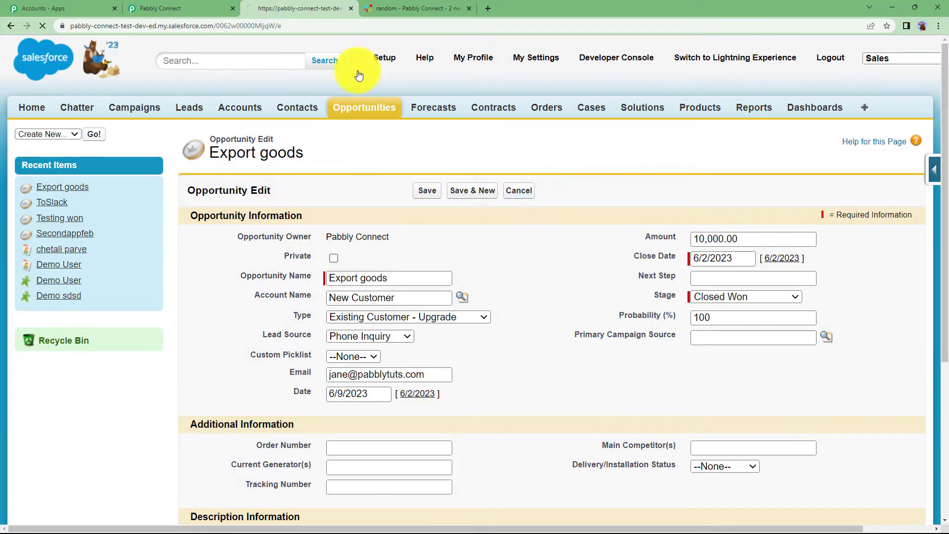
pyautogui.click(180, 8)
# Step: Collapse the Salesforce Opportunity Updated trigger and expand the action step's app chooser
pyautogui.scroll(5, 182, 303)
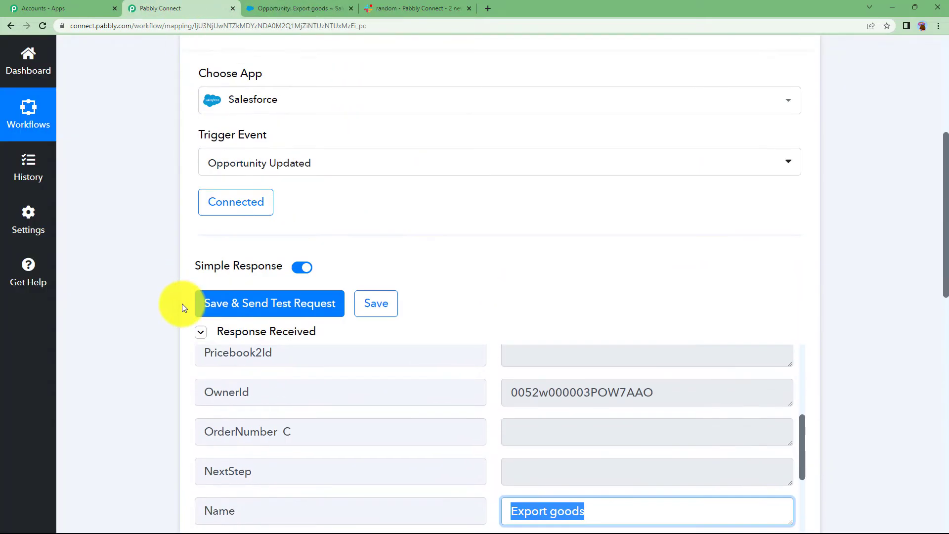
pyautogui.scroll(5, 182, 303)
pyautogui.click(288, 295)
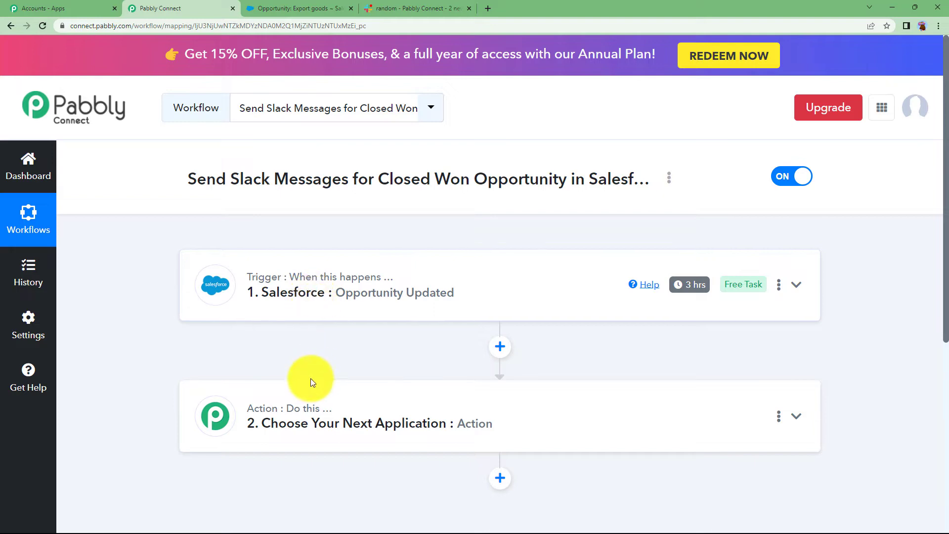
pyautogui.click(309, 413)
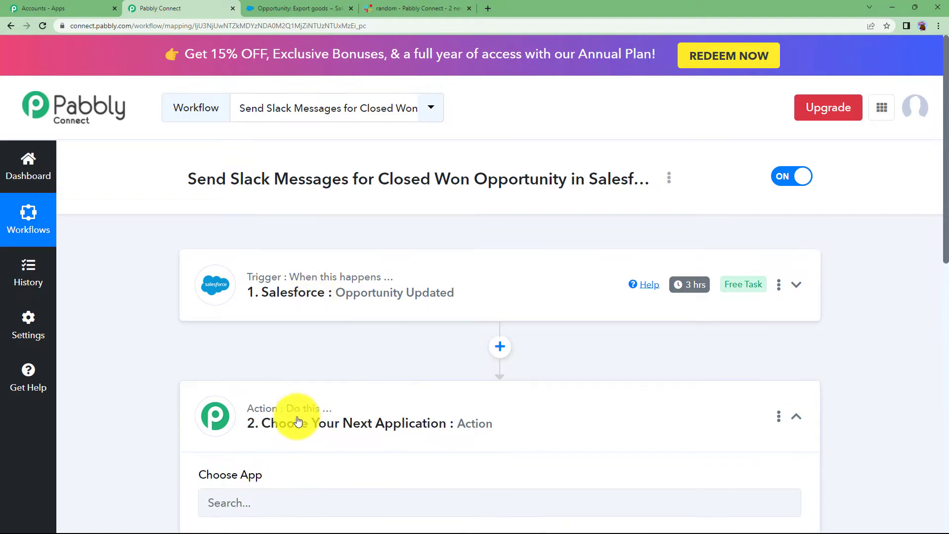
# Step: Make the second step a Pabbly filter on the 'StageName : Closed Won' field
pyautogui.click(328, 413)
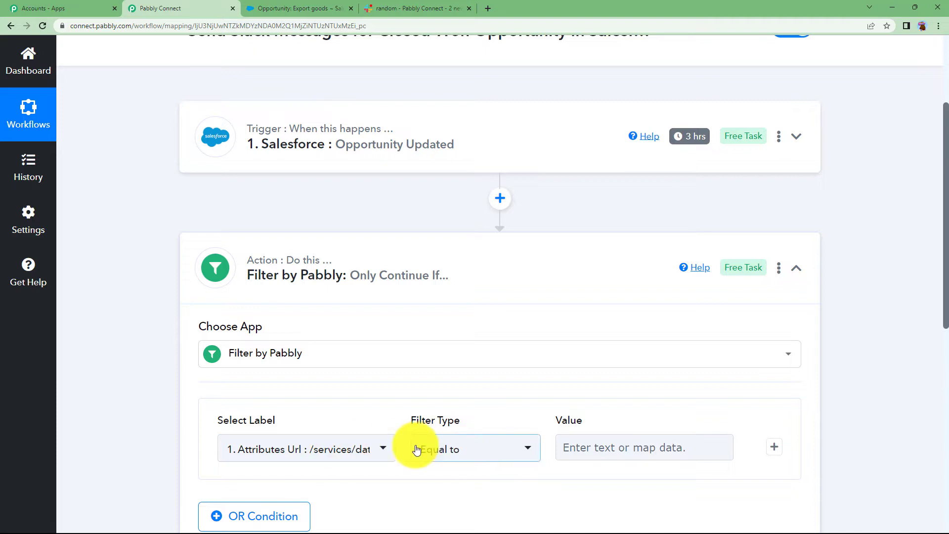
pyautogui.scroll(-3, 383, 380)
pyautogui.click(362, 305)
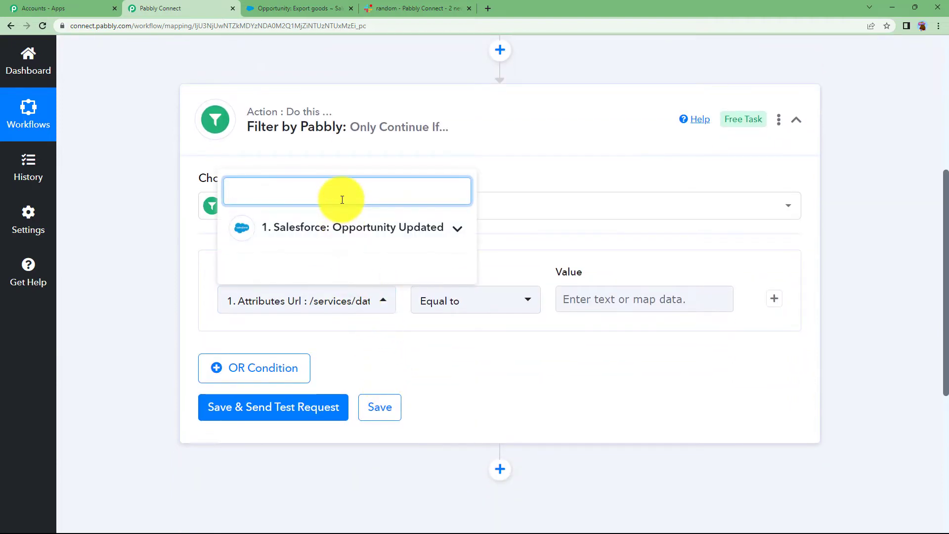
pyautogui.click(352, 226)
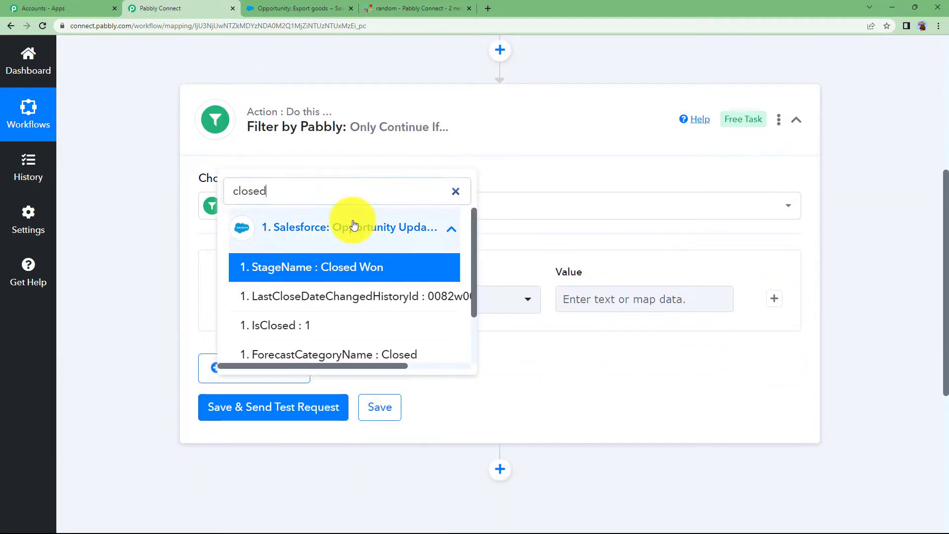
pyautogui.scroll(-1, 371, 332)
pyautogui.scroll(1, 366, 346)
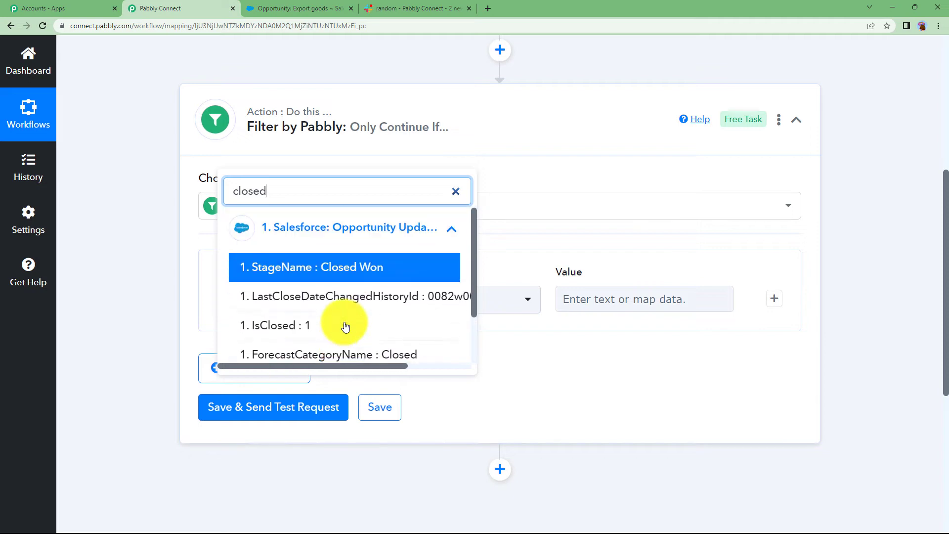
pyautogui.scroll(1, 339, 365)
pyautogui.click(351, 184)
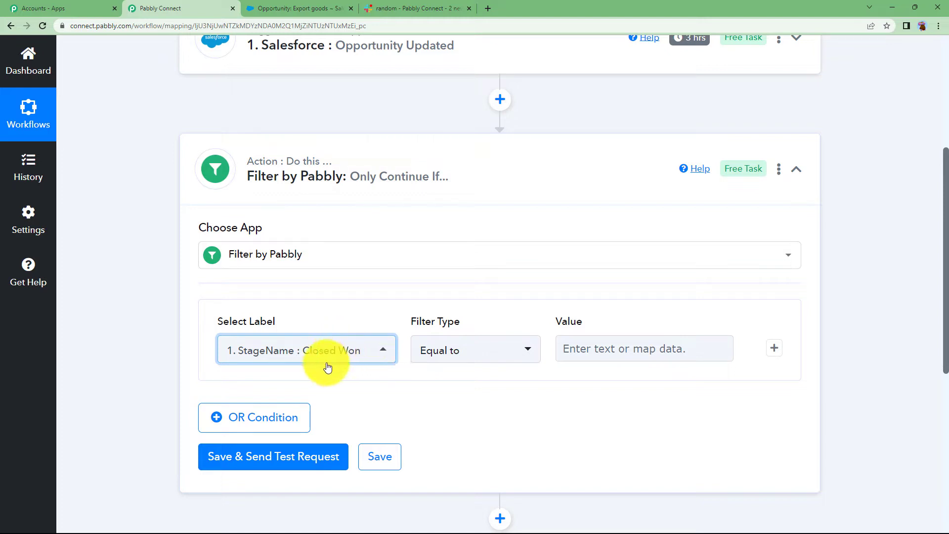
# Step: Enter Closed Won as the Equal to value and send a filter test request
pyautogui.click(593, 361)
pyautogui.hotkey('ctrl', 'v')
pyautogui.click(554, 392)
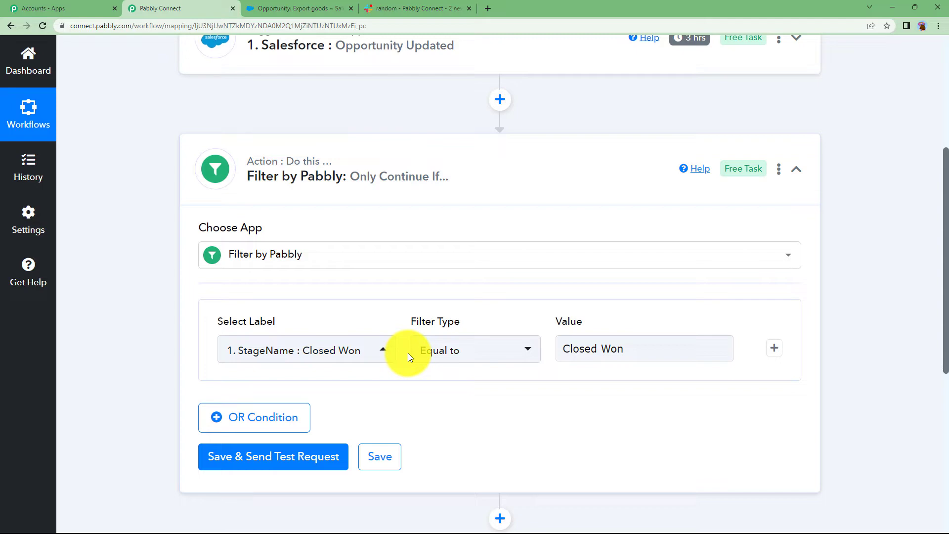
pyautogui.click(295, 454)
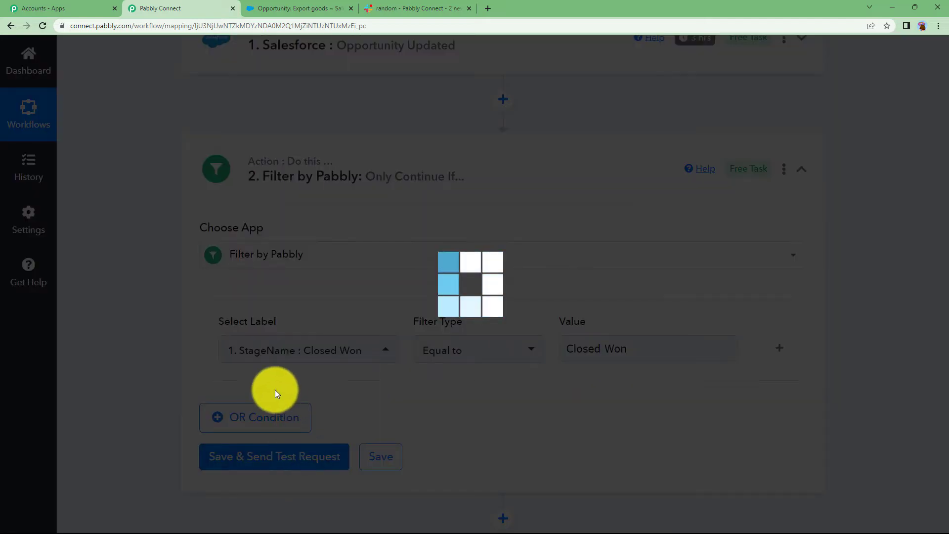
# Step: Verify the filter response shows success with 'Condition is true', then collapse the filter step
pyautogui.scroll(-3, 532, 393)
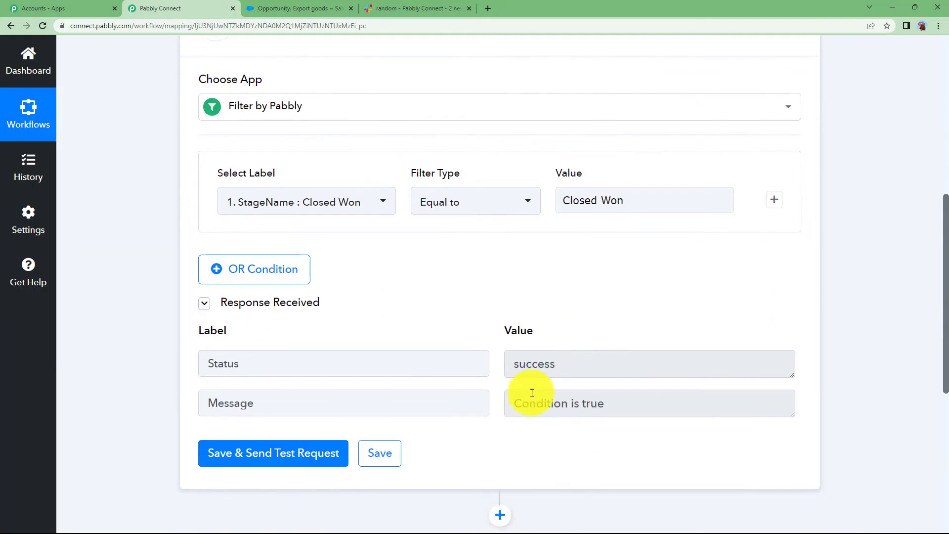
pyautogui.doubleClick(576, 365)
pyautogui.click(553, 437)
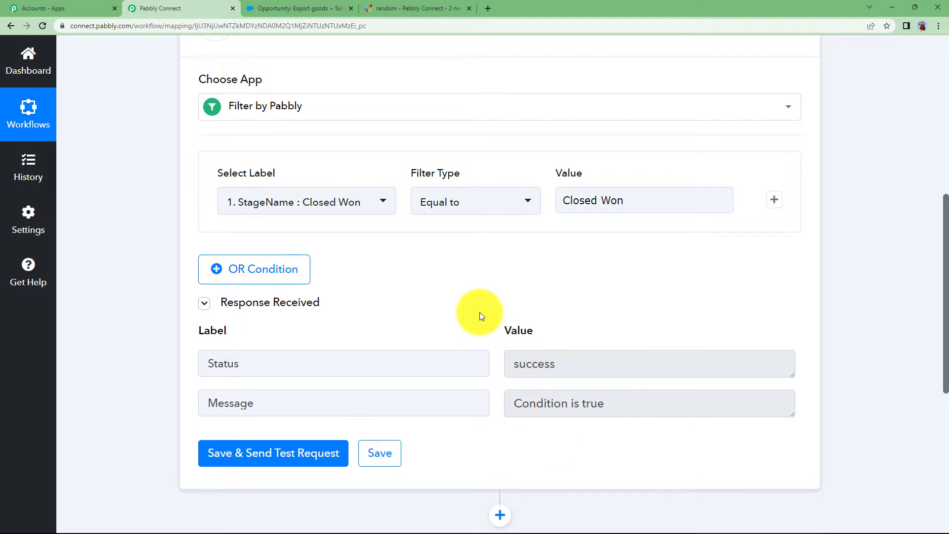
pyautogui.scroll(8, 479, 312)
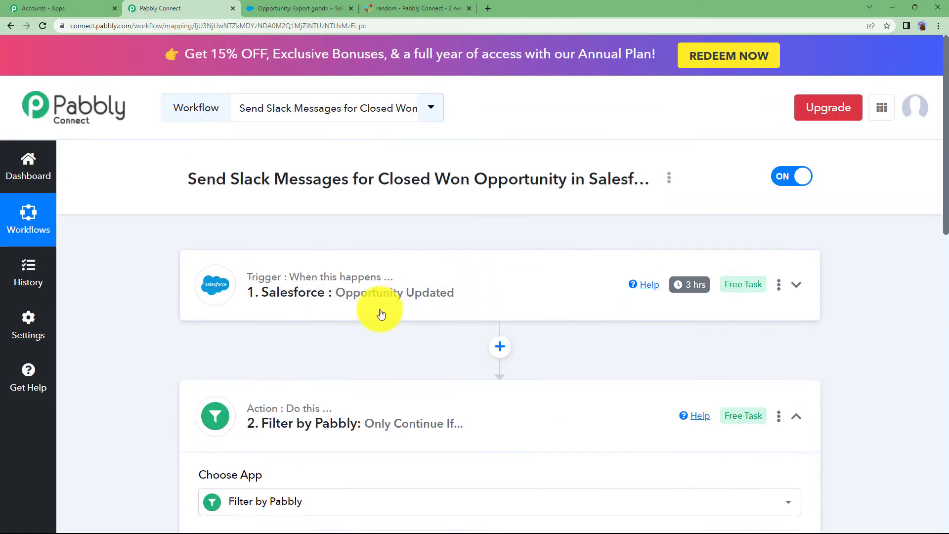
pyautogui.scroll(-5, 380, 314)
pyautogui.click(325, 357)
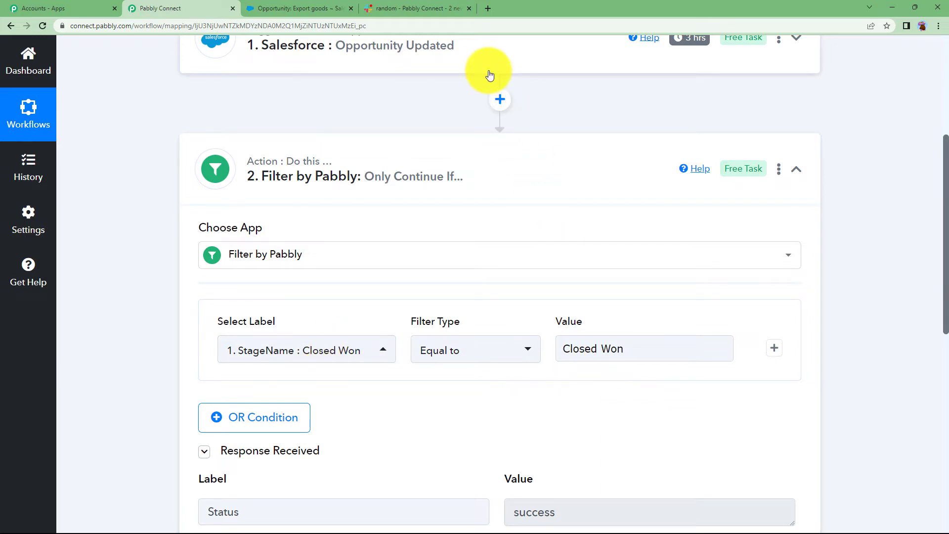
pyautogui.click(435, 162)
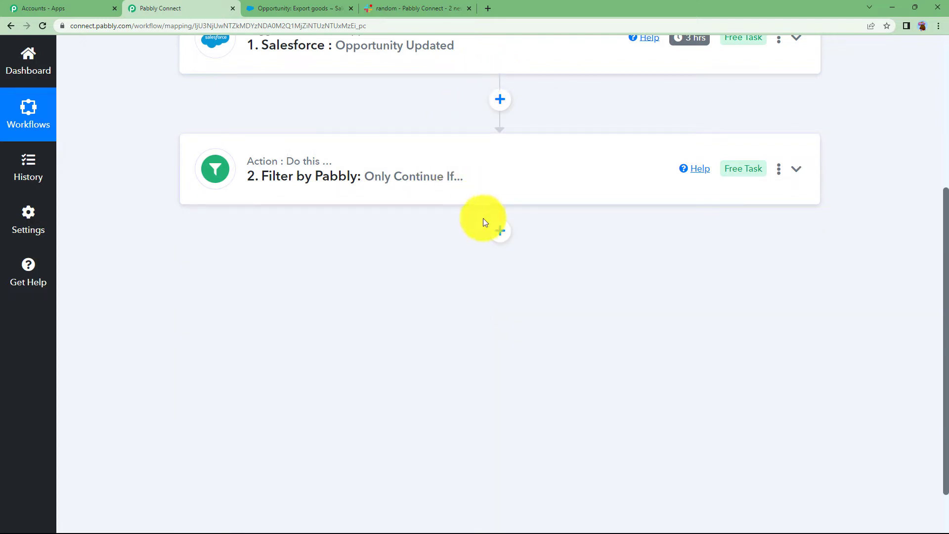
# Step: Add a new step after the filter using the Slack app
pyautogui.click(499, 230)
pyautogui.click(275, 386)
pyautogui.write('slack')
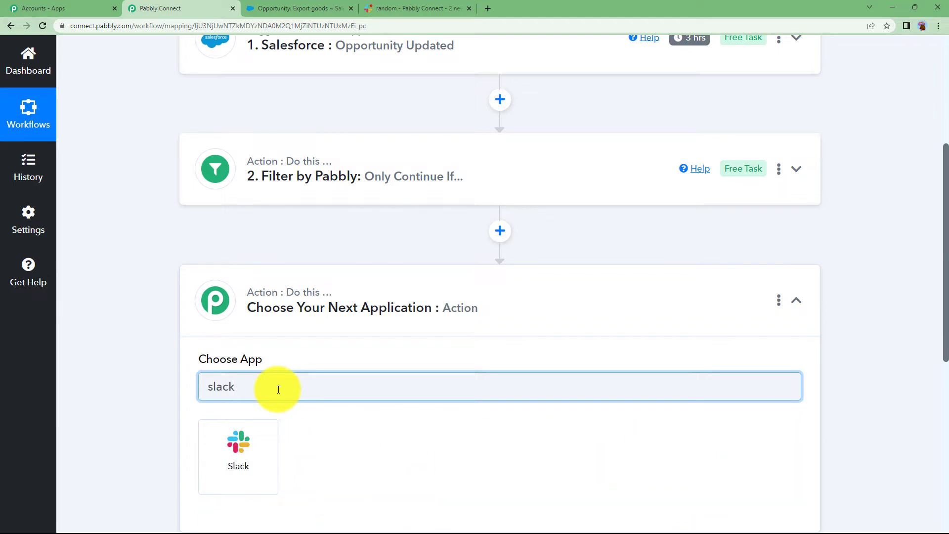
pyautogui.click(259, 443)
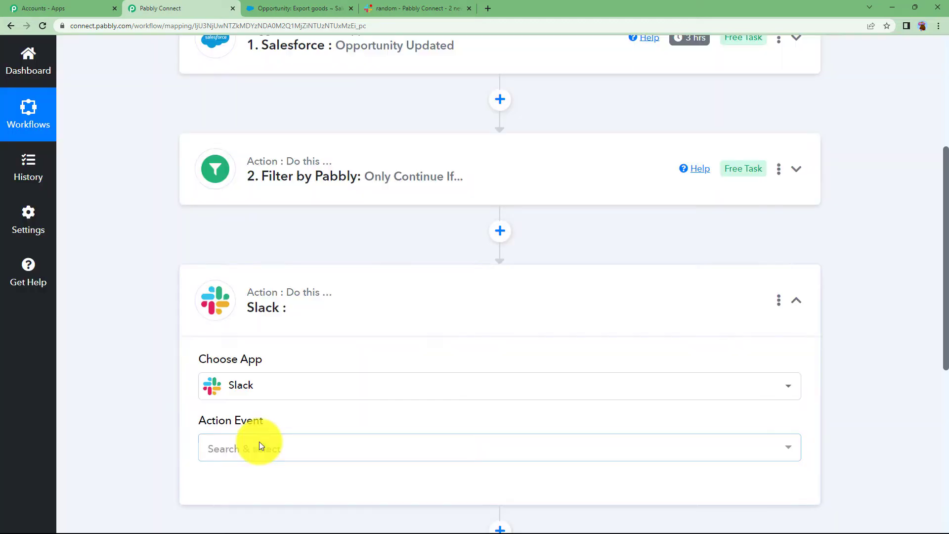
# Step: Choose Send Channel Message as the Slack action event and begin connecting a Slack account
pyautogui.click(259, 442)
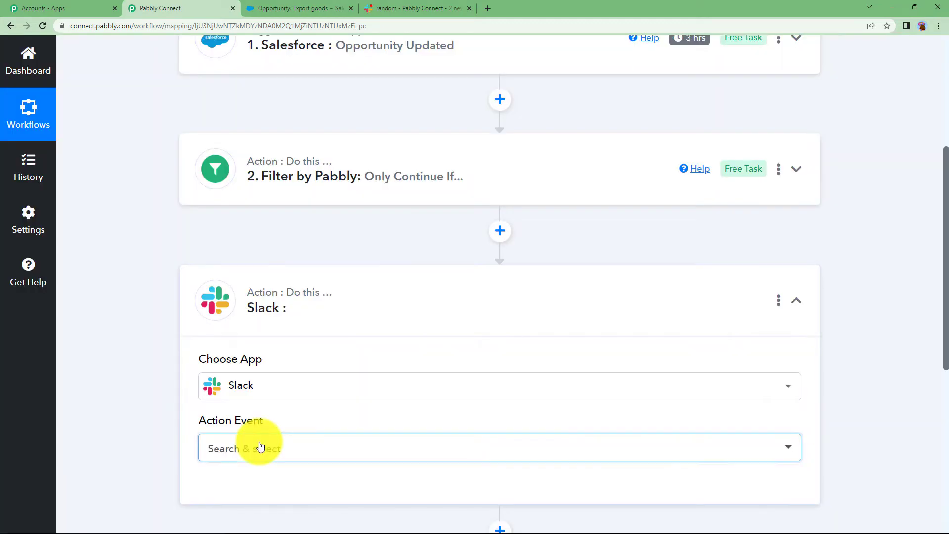
pyautogui.click(284, 139)
pyautogui.scroll(-3, 177, 354)
pyautogui.click(231, 339)
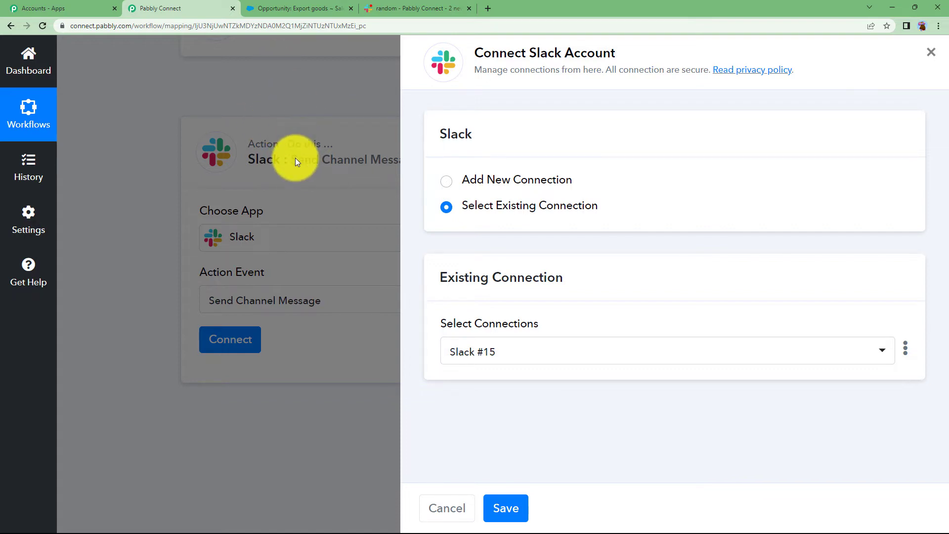
# Step: Start a new Slack connection and open the help page about Slack token types
pyautogui.click(471, 181)
pyautogui.click(502, 335)
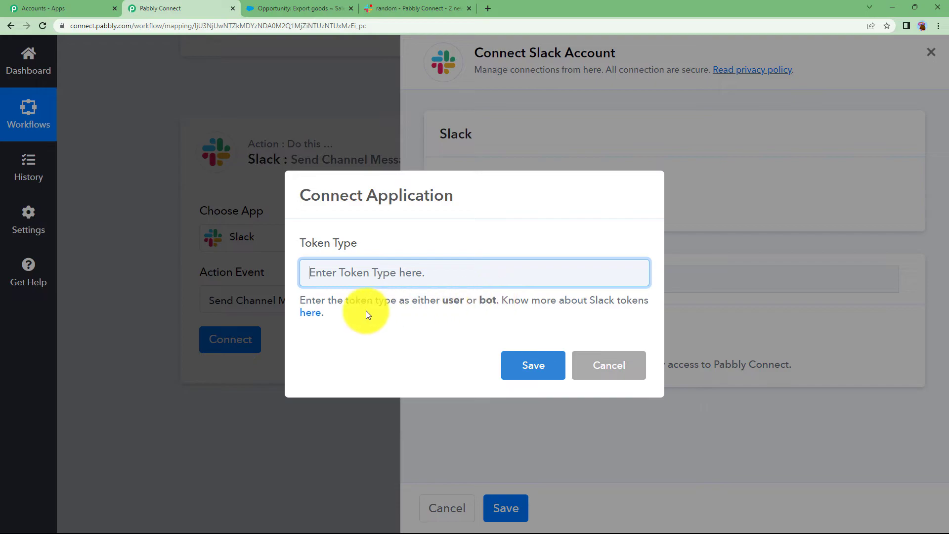
pyautogui.click(319, 312)
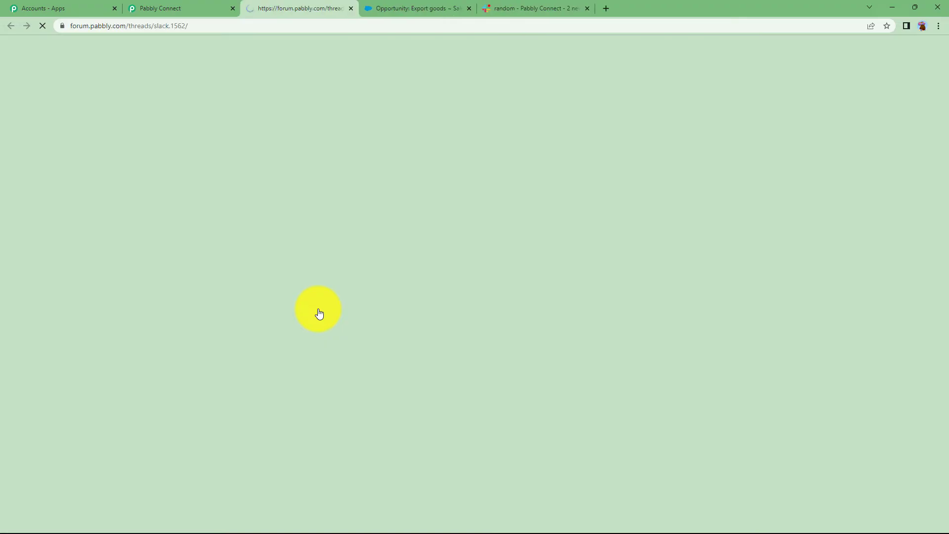
# Step: Compare the user and bot token permission lists in the forum, then enter 'bot' as the Token Type
pyautogui.scroll(-10, 212, 317)
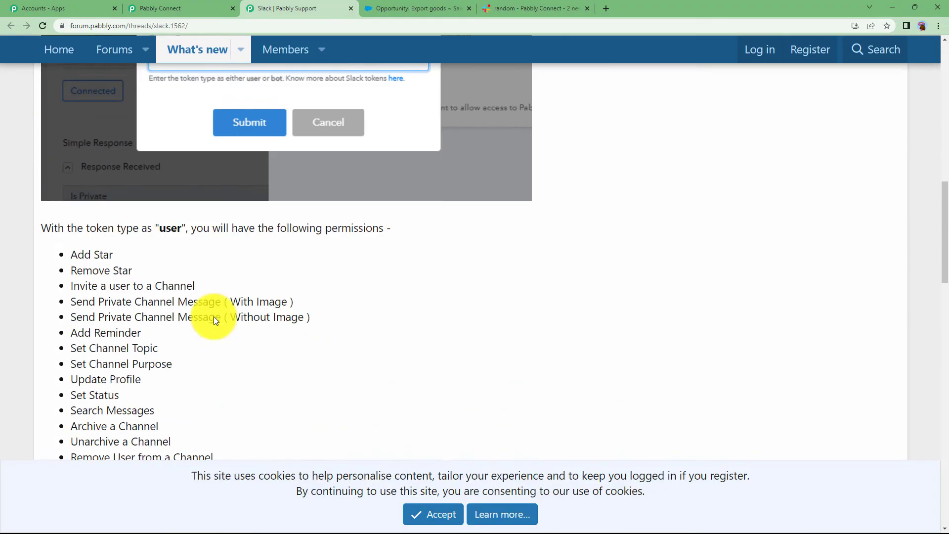
pyautogui.scroll(-2, 214, 316)
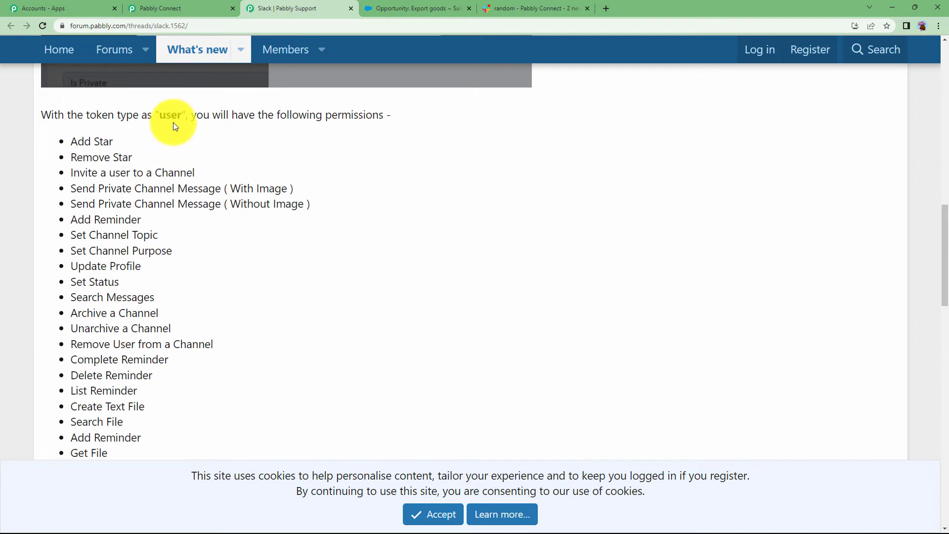
pyautogui.click(192, 7)
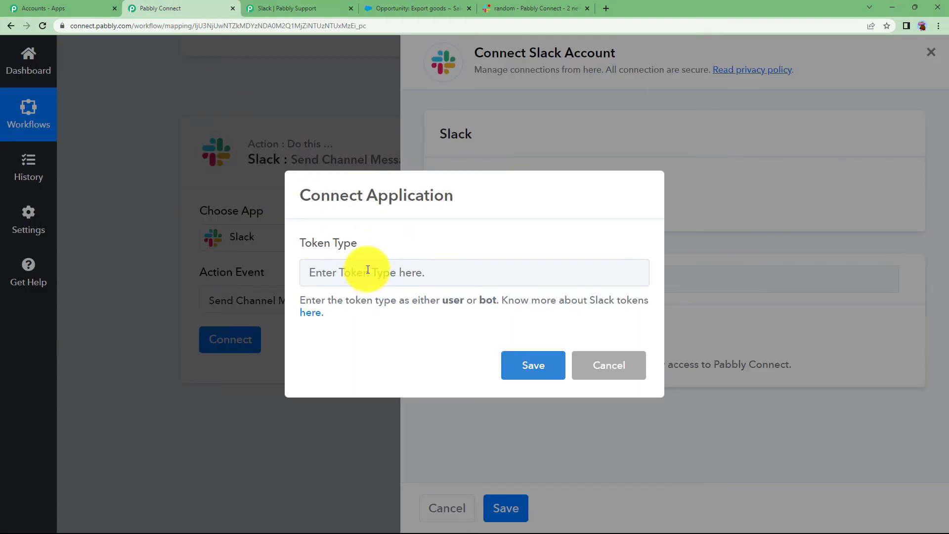
pyautogui.click(311, 7)
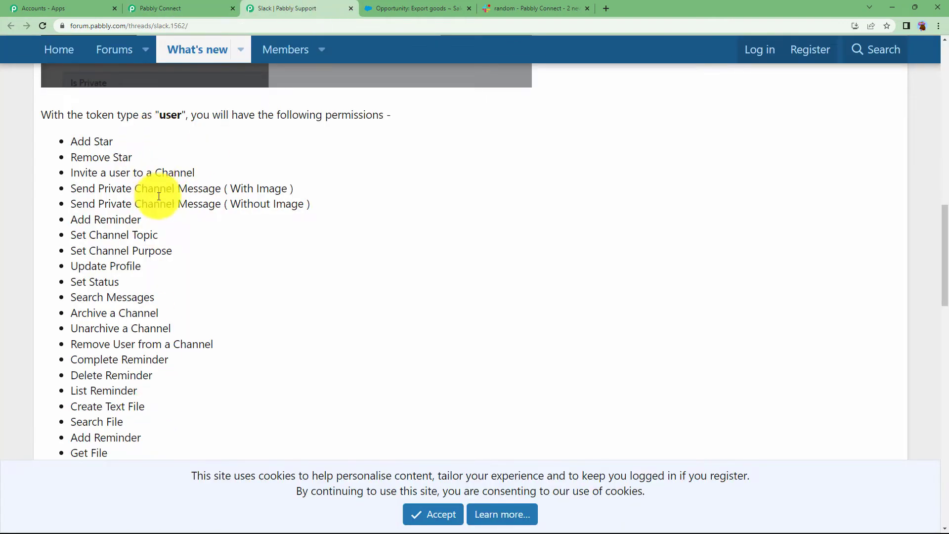
pyautogui.scroll(-4, 154, 313)
pyautogui.scroll(-8, 159, 313)
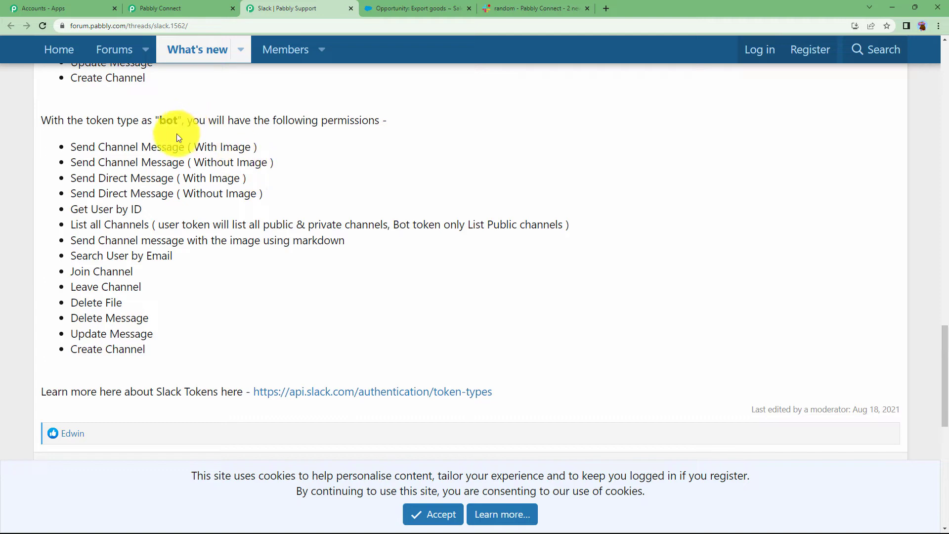
pyautogui.click(176, 4)
pyautogui.click(378, 276)
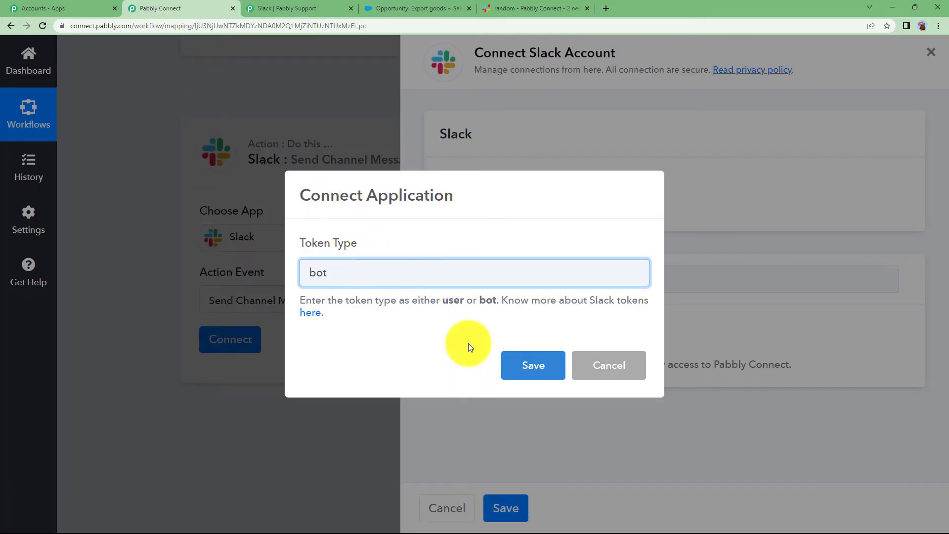
# Step: Save the bot token type and allow Pabbly Connect access in Slack, connecting the step
pyautogui.click(518, 354)
pyautogui.click(518, 345)
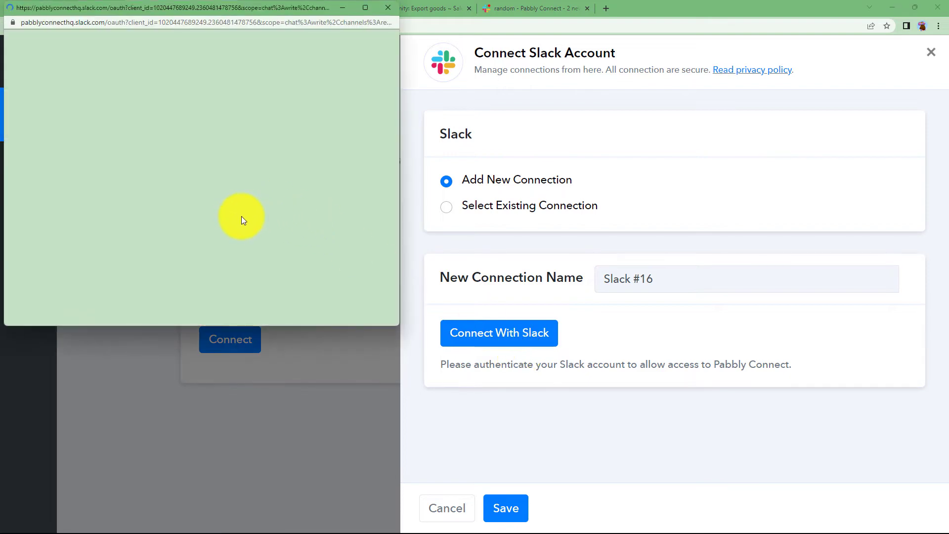
pyautogui.scroll(-5, 250, 227)
pyautogui.click(252, 230)
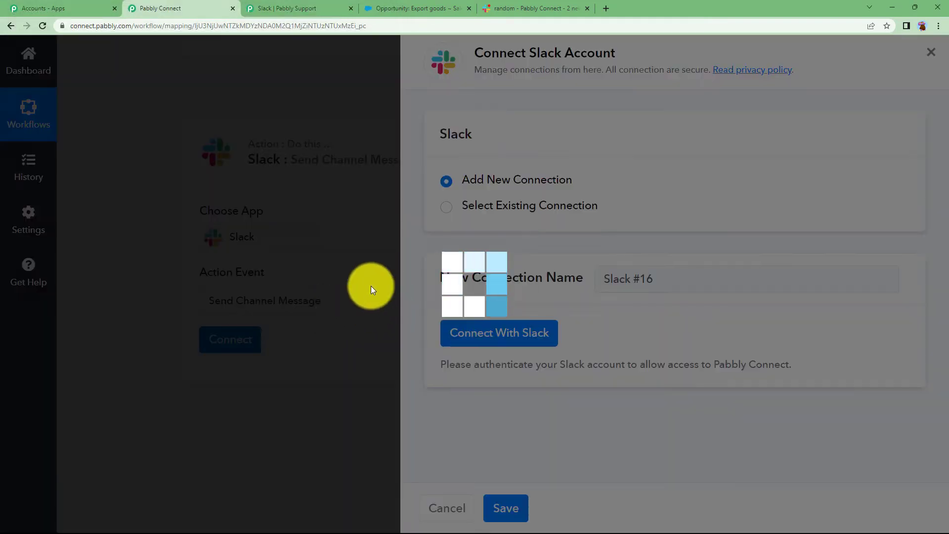
pyautogui.scroll(-4, 118, 346)
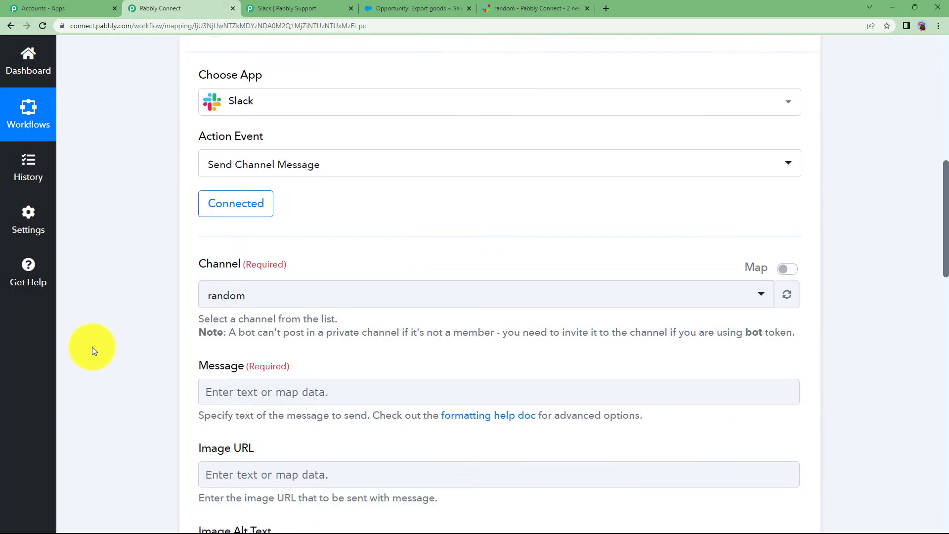
pyautogui.scroll(-3, 92, 346)
# Step: Check the real-time-test channel in Slack, then select it as the Slack step's Channel
pyautogui.click(283, 133)
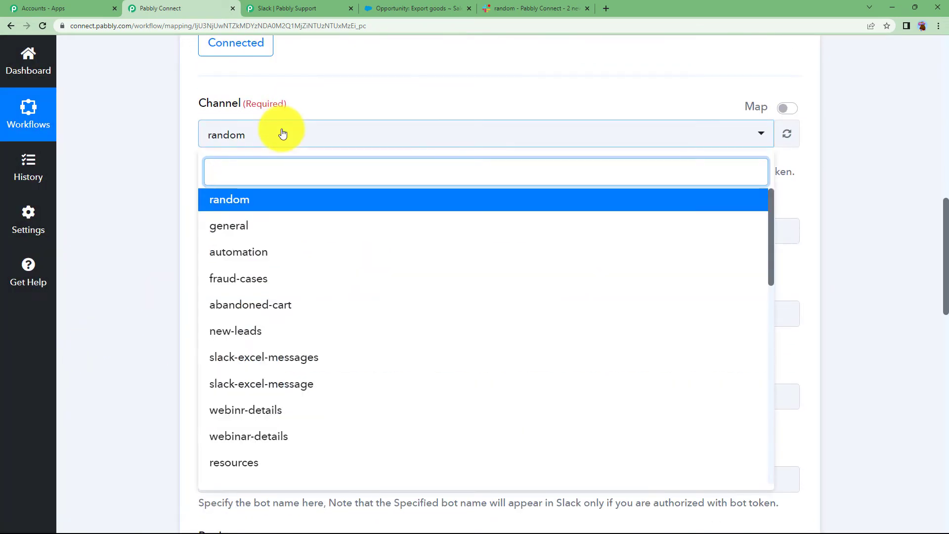
pyautogui.click(509, 8)
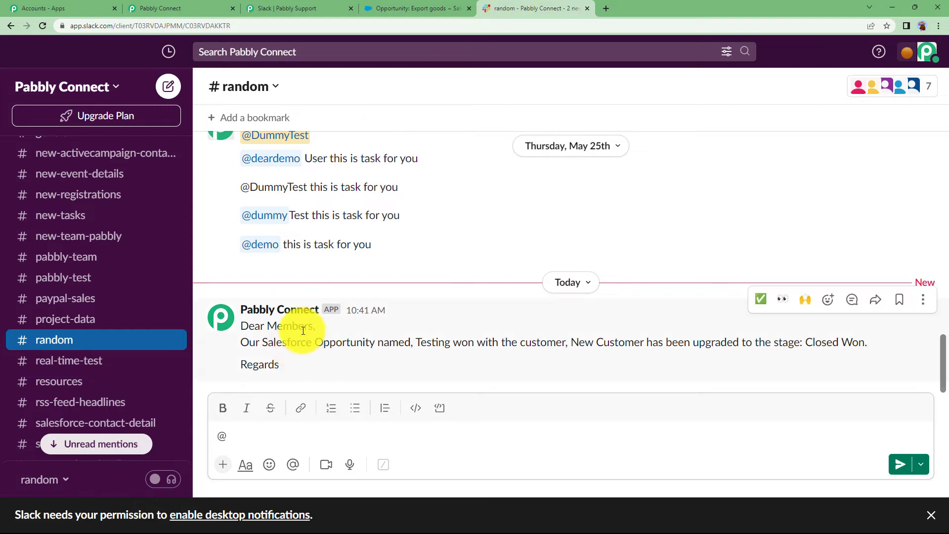
pyautogui.click(109, 366)
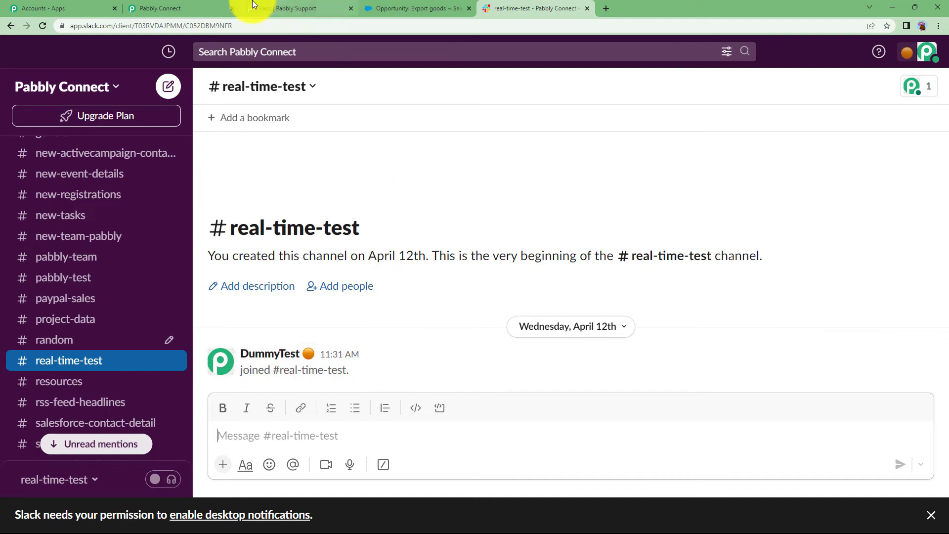
pyautogui.click(174, 8)
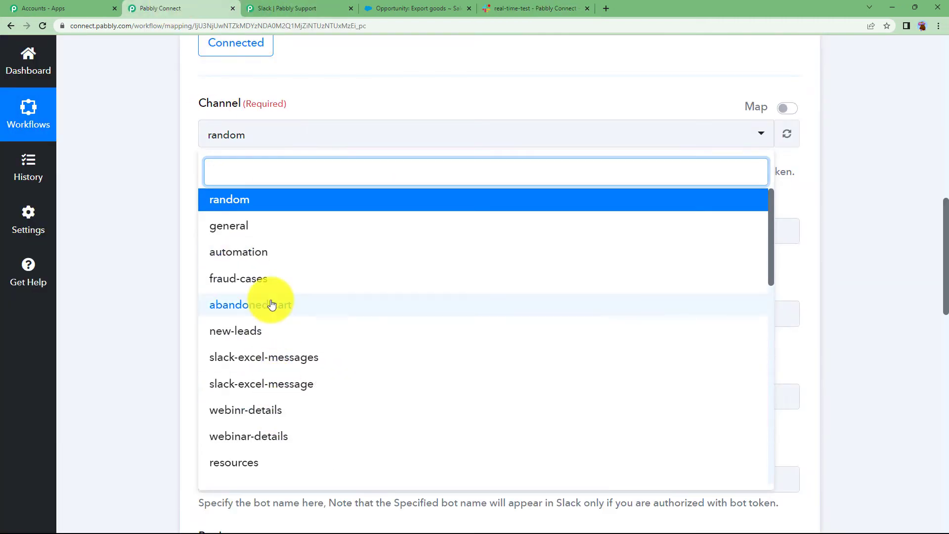
pyautogui.click(497, 8)
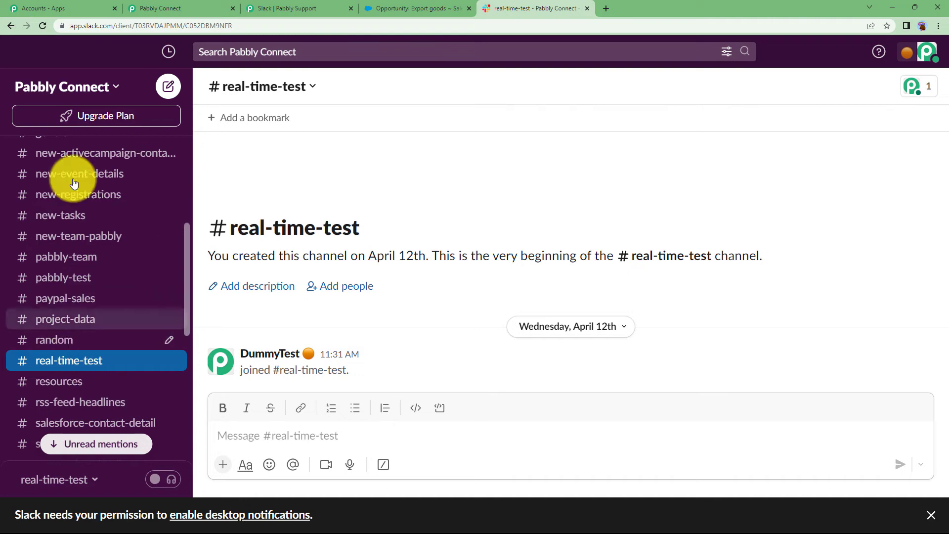
pyautogui.click(170, 8)
pyautogui.scroll(-3, 322, 356)
pyautogui.scroll(-6, 322, 356)
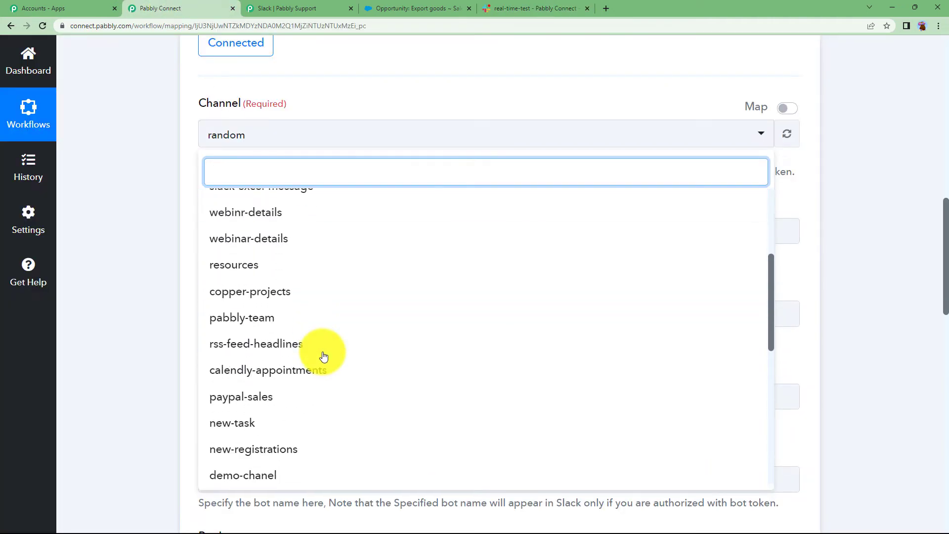
pyautogui.scroll(-3, 325, 356)
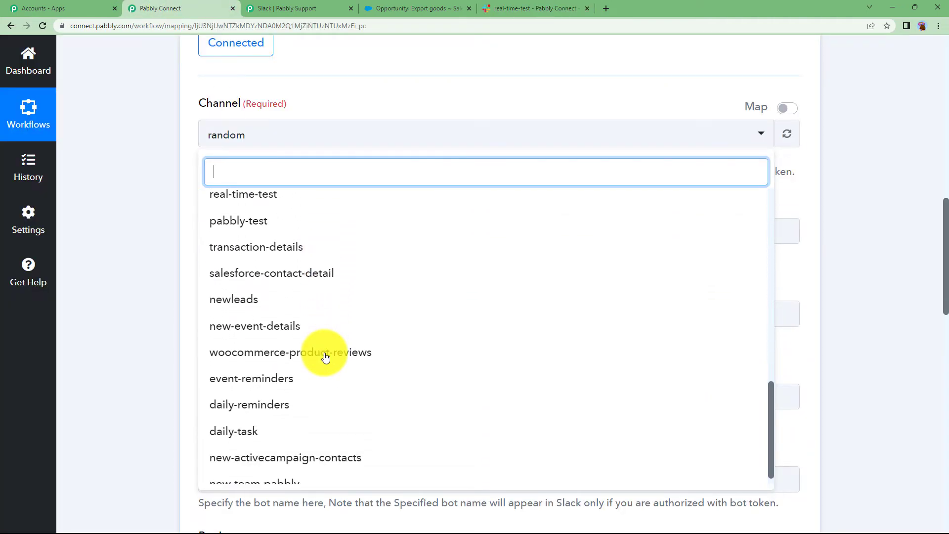
pyautogui.write('real')
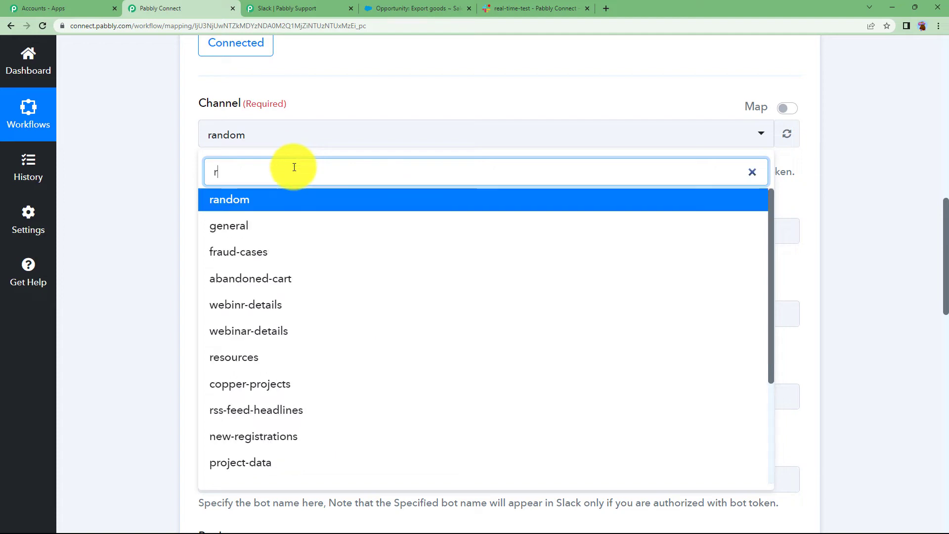
pyautogui.click(296, 198)
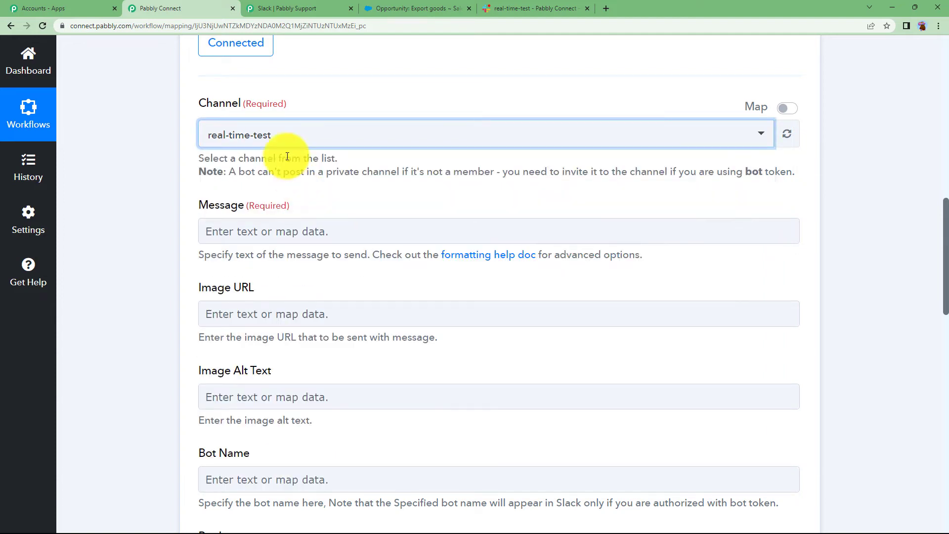
# Step: Write 'Hello Members,' and 'This is to inform you all that the Salesforce opportunity named,' in Message
pyautogui.click(257, 242)
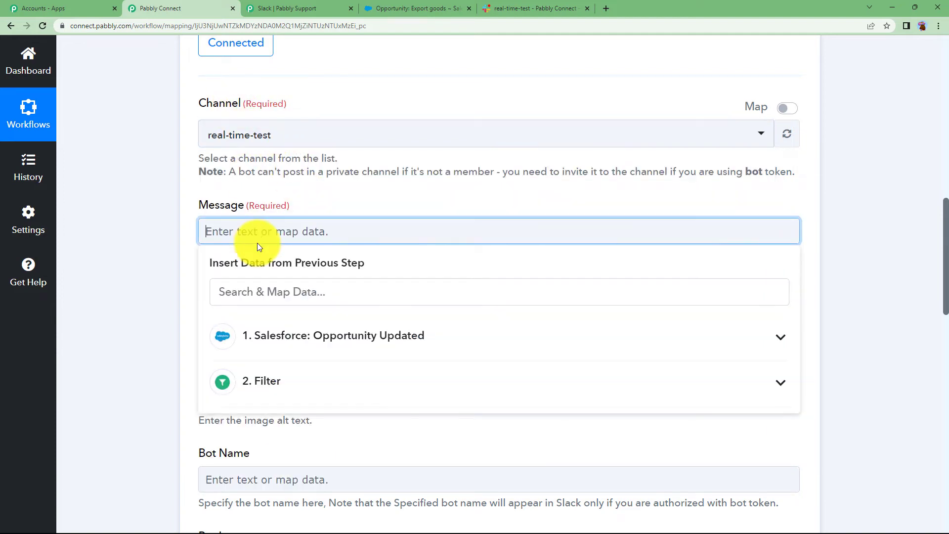
pyautogui.write('Hello Members,')
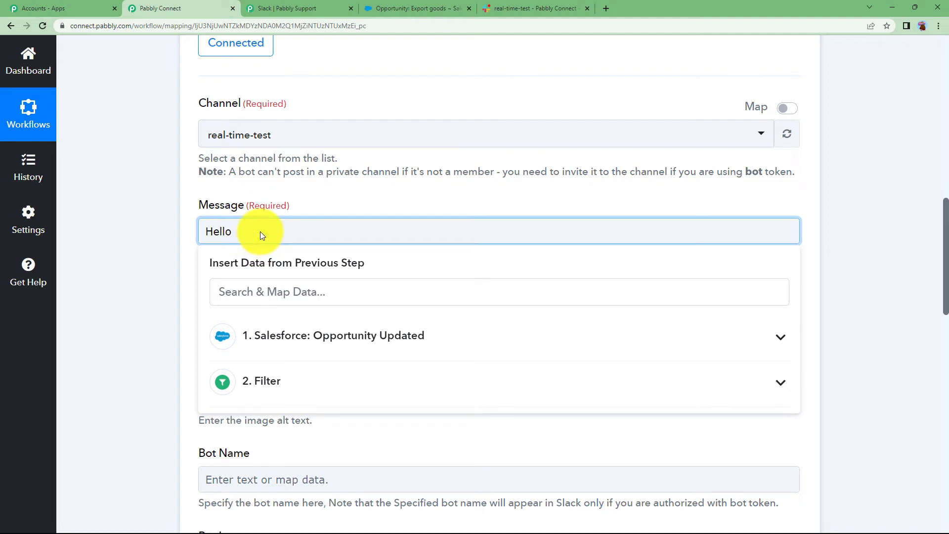
pyautogui.press('Return')
pyautogui.press('Return')
pyautogui.write('This is to inforom you all t')
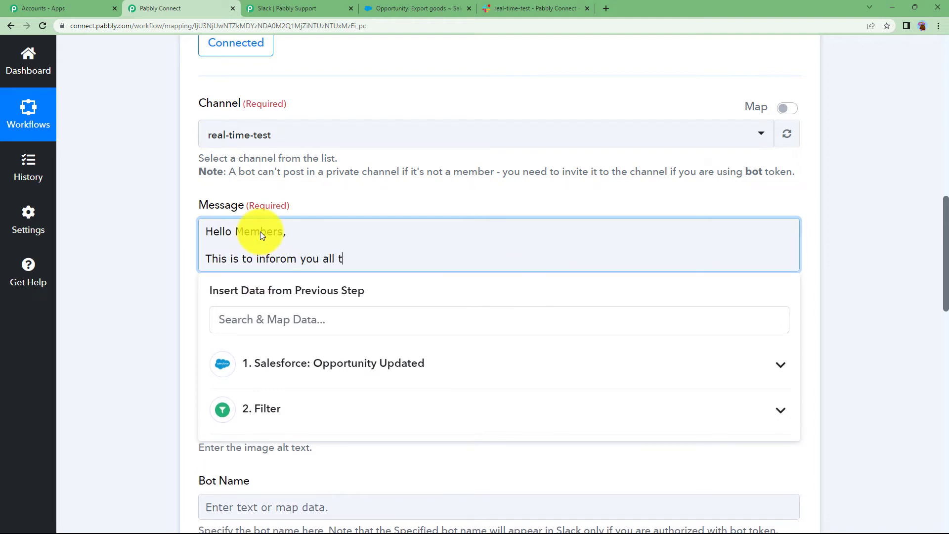
pyautogui.write('hat the Salesforce opportunity named,')
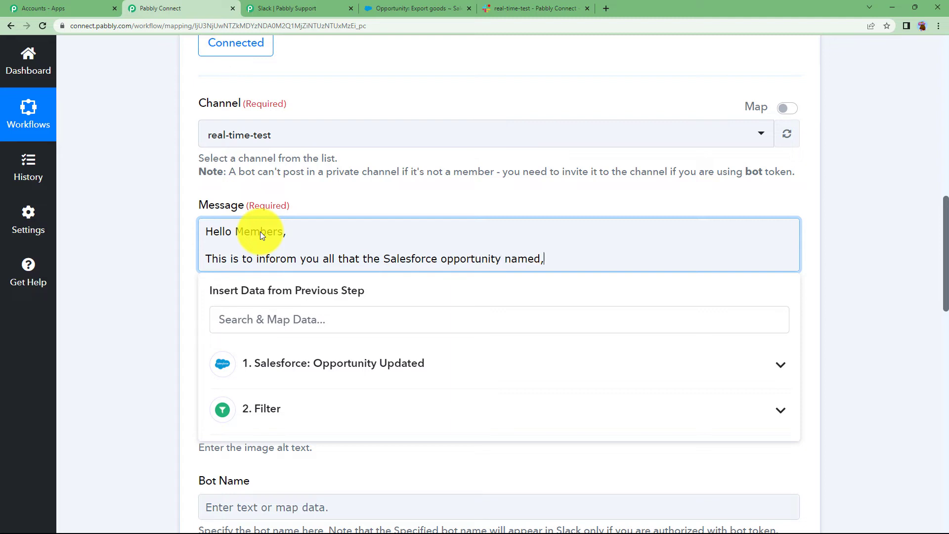
pyautogui.click(291, 259)
pyautogui.press('BackSpace')
pyautogui.press('End')
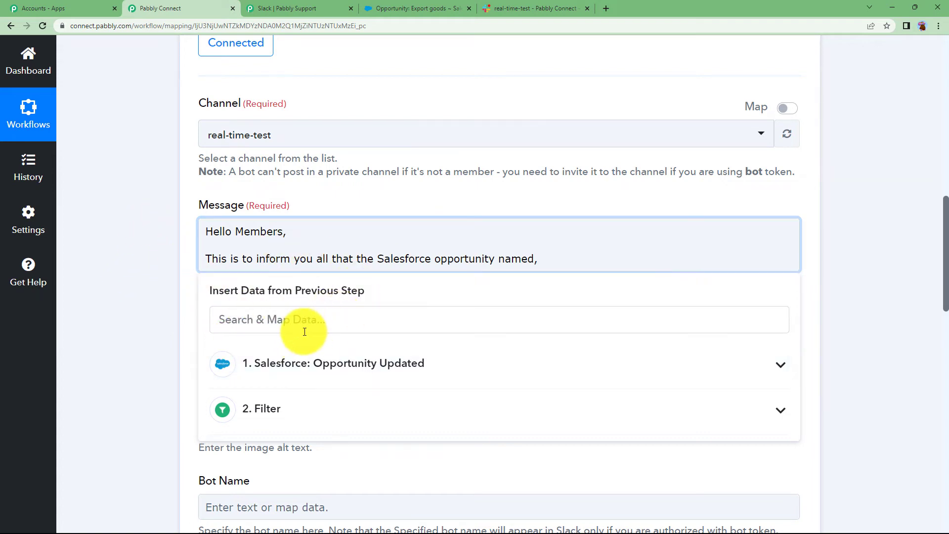
# Step: Insert the Salesforce opportunity's Name field into the message
pyautogui.click(386, 365)
pyautogui.scroll(-3, 158, 357)
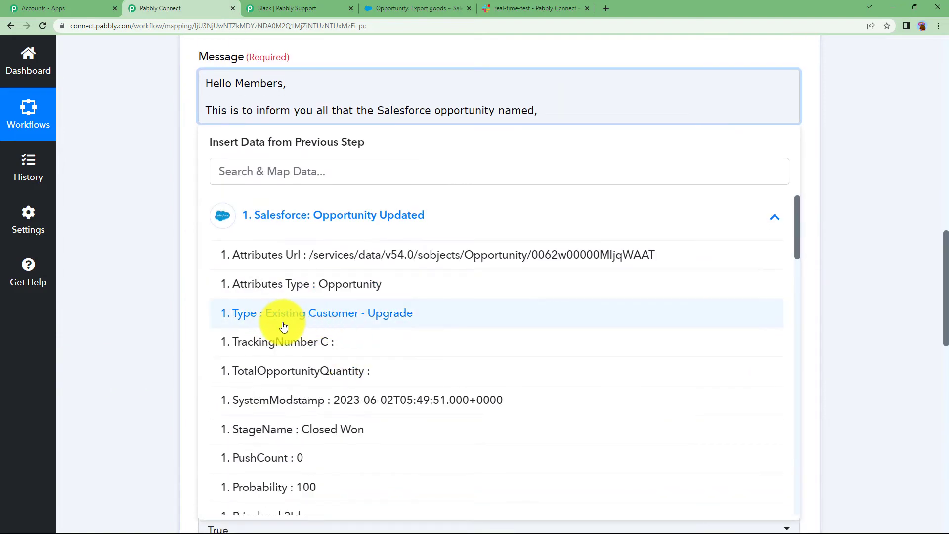
pyautogui.scroll(-2, 298, 339)
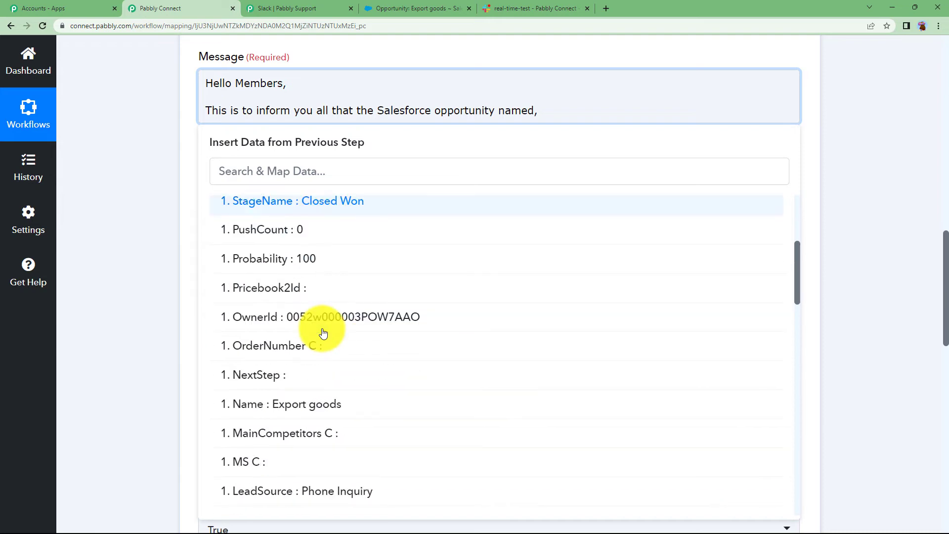
pyautogui.scroll(-3, 320, 331)
pyautogui.scroll(-2, 318, 376)
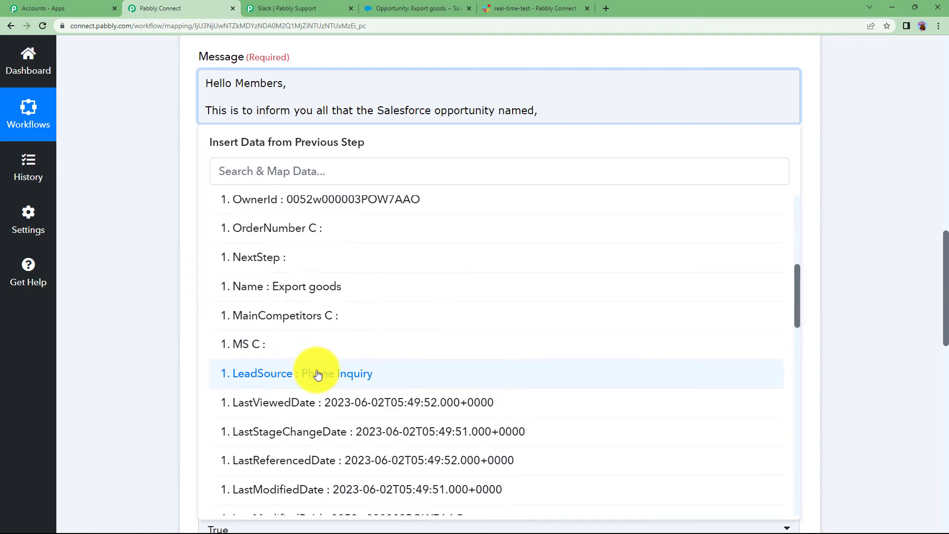
pyautogui.scroll(-2, 319, 362)
pyautogui.scroll(3, 320, 365)
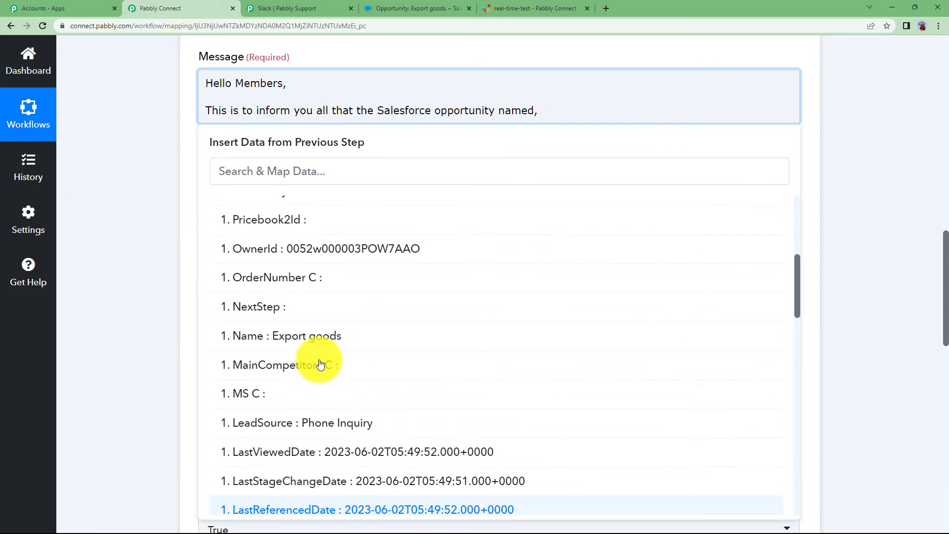
pyautogui.scroll(2, 320, 364)
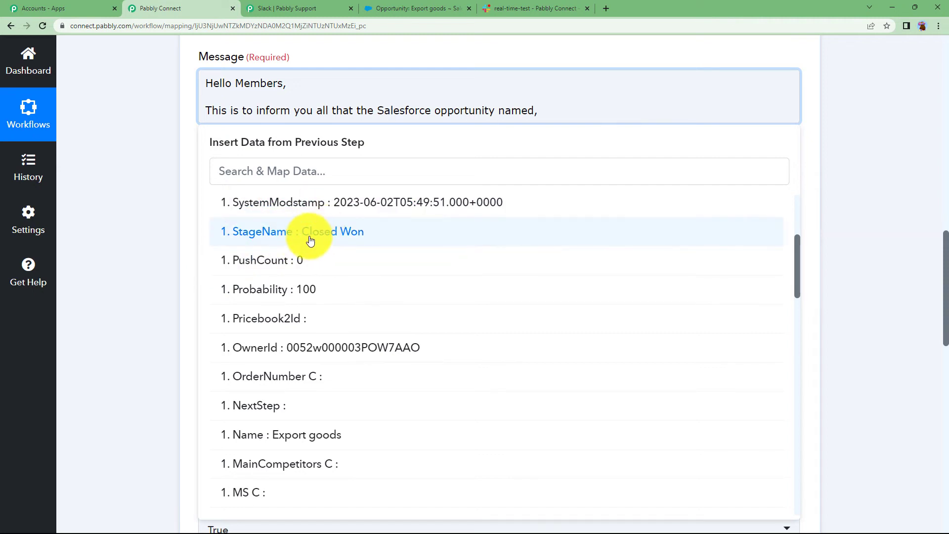
pyautogui.scroll(2, 314, 229)
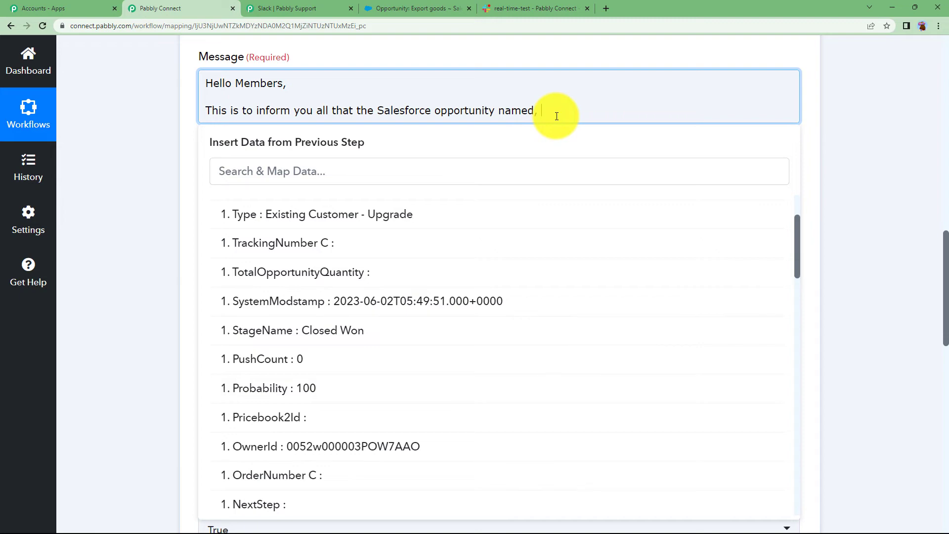
pyautogui.scroll(-10, 356, 333)
pyautogui.scroll(-1, 356, 335)
pyautogui.scroll(9, 354, 321)
pyautogui.scroll(-3, 373, 345)
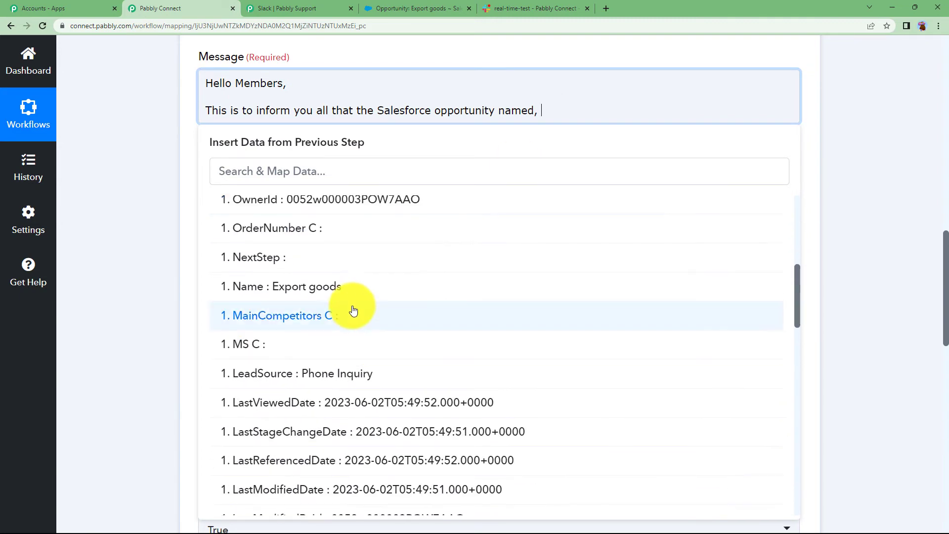
pyautogui.click(328, 289)
# Step: Add ', has been upgraded to the stage:' followed by the StageName field and a period
pyautogui.write(', has been upgraded to t')
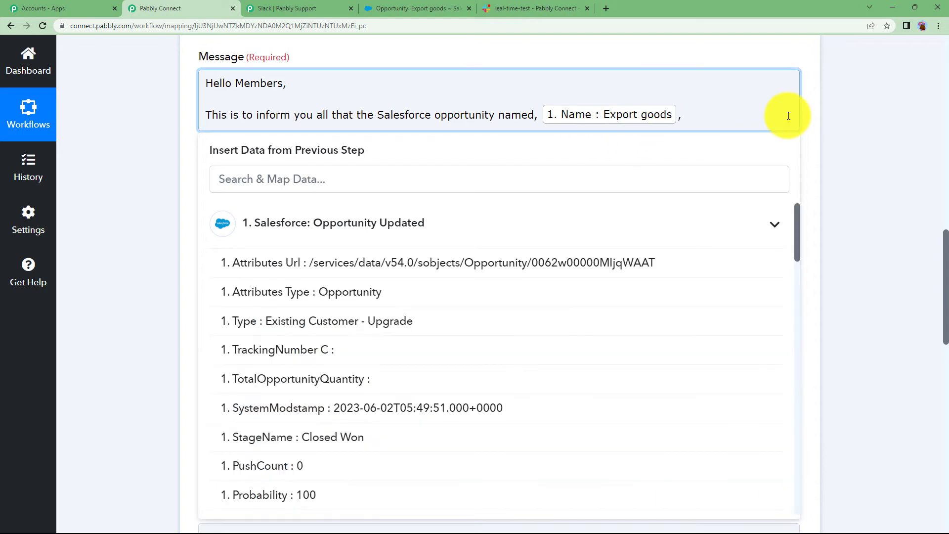
pyautogui.write('he ')
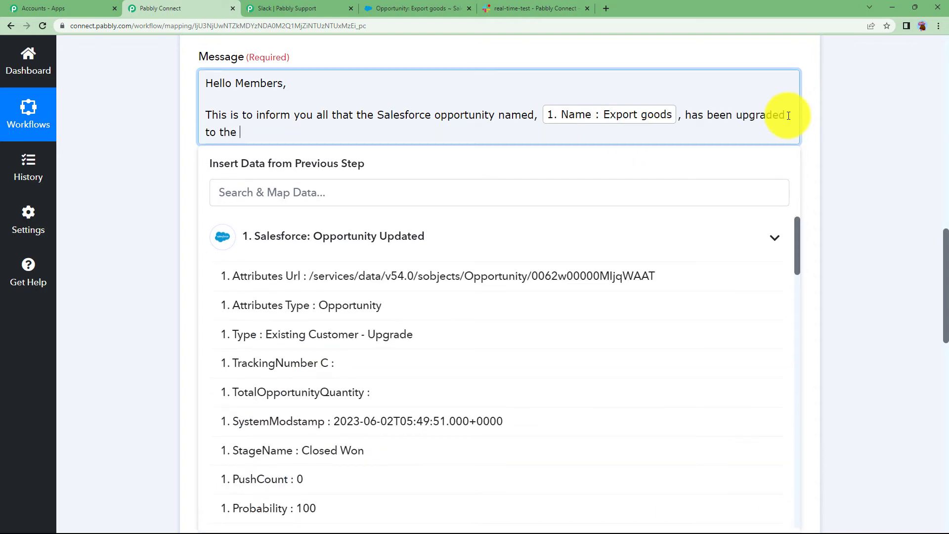
pyautogui.write('stage:')
pyautogui.scroll(-1, 395, 394)
pyautogui.click(396, 399)
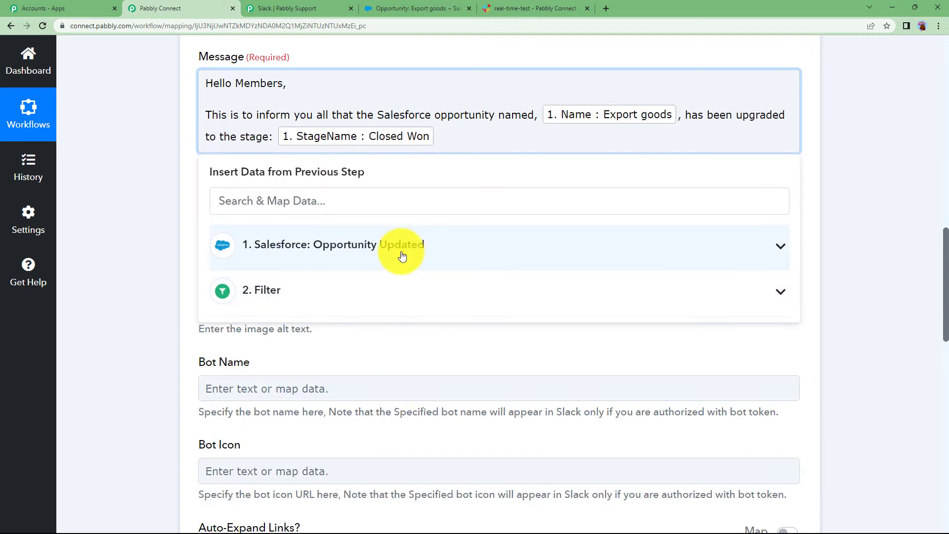
pyautogui.write('.')
pyautogui.press('Return')
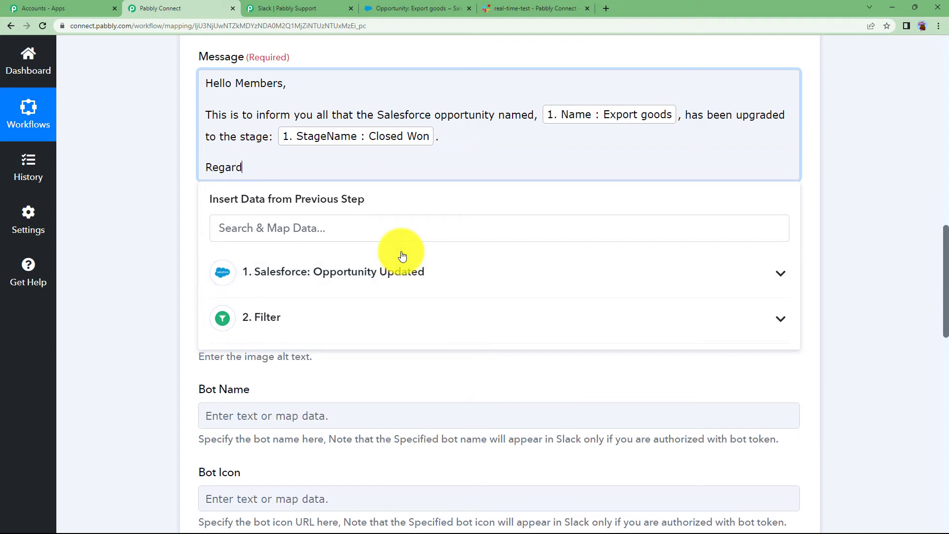
# Step: Close the data list and review the completed Slack message
pyautogui.click(158, 245)
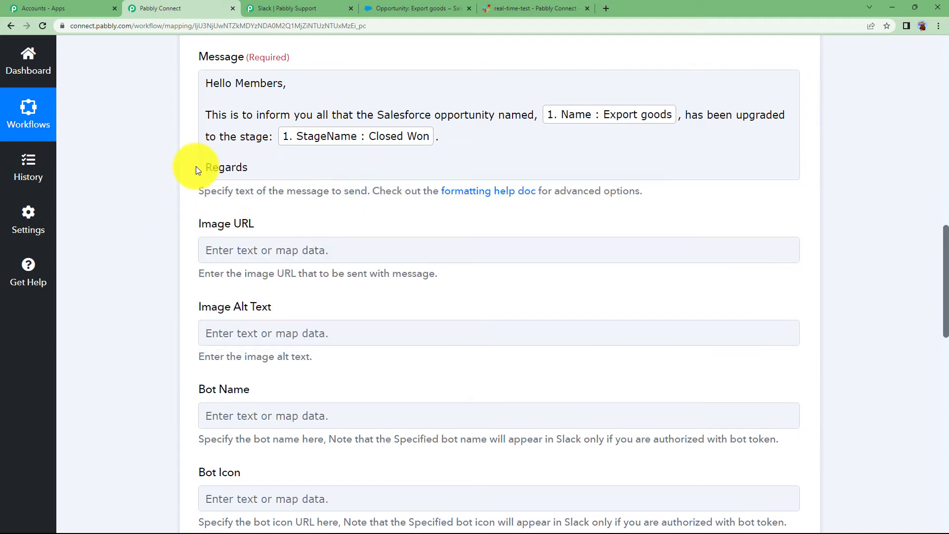
pyautogui.moveTo(207, 82); pyautogui.dragTo(266, 172)
pyautogui.click(270, 169)
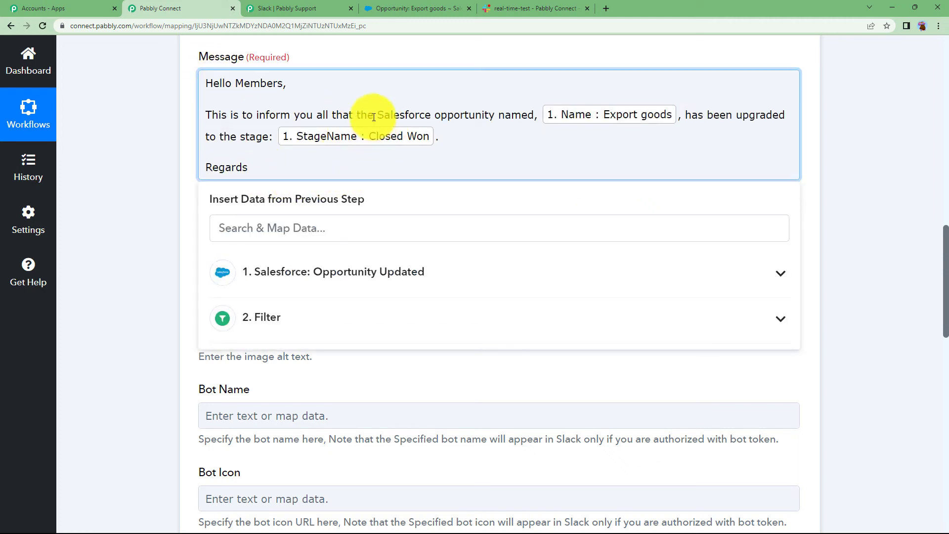
pyautogui.click(171, 274)
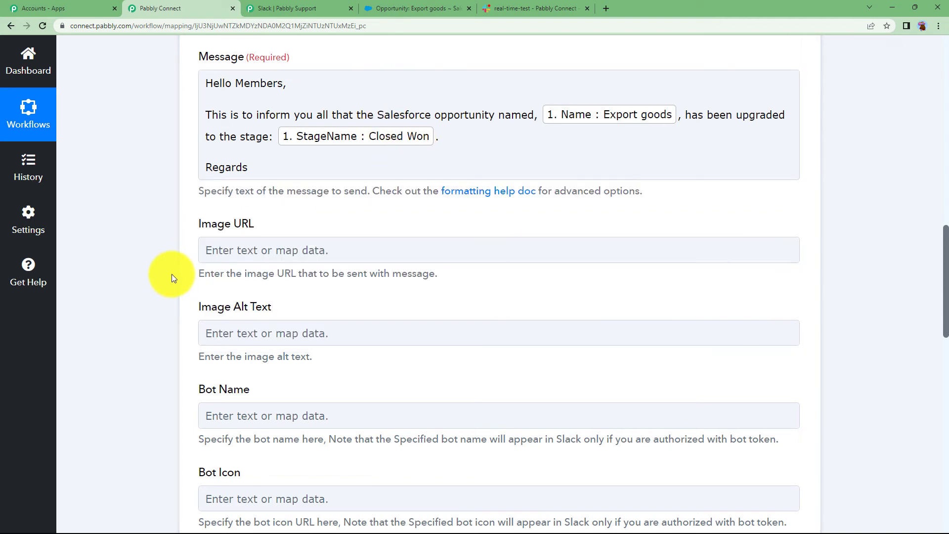
pyautogui.scroll(-4, 171, 274)
pyautogui.scroll(-10, 171, 274)
# Step: Save the Slack step, send a test request, and review the successful Response Received table
pyautogui.click(206, 280)
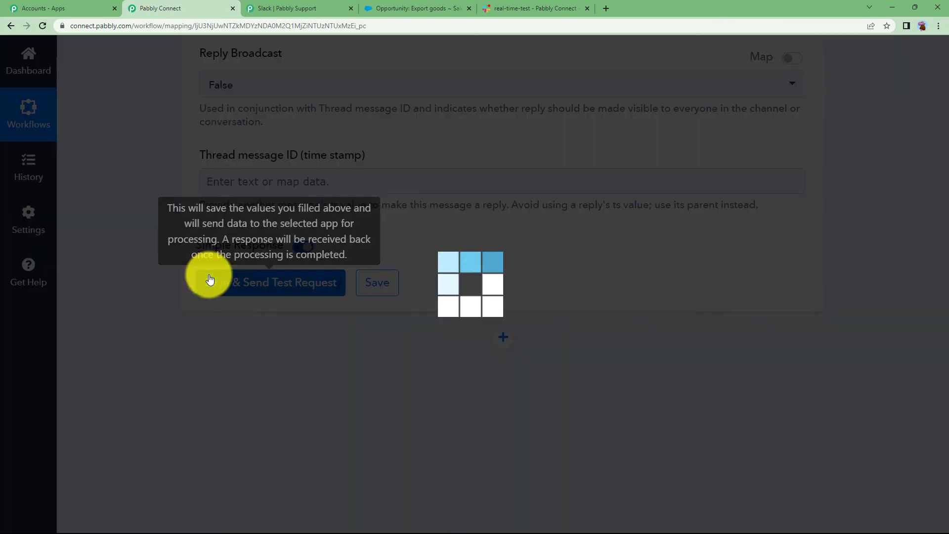
pyautogui.scroll(-2, 134, 298)
pyautogui.scroll(-2, 133, 298)
pyautogui.scroll(-6, 555, 310)
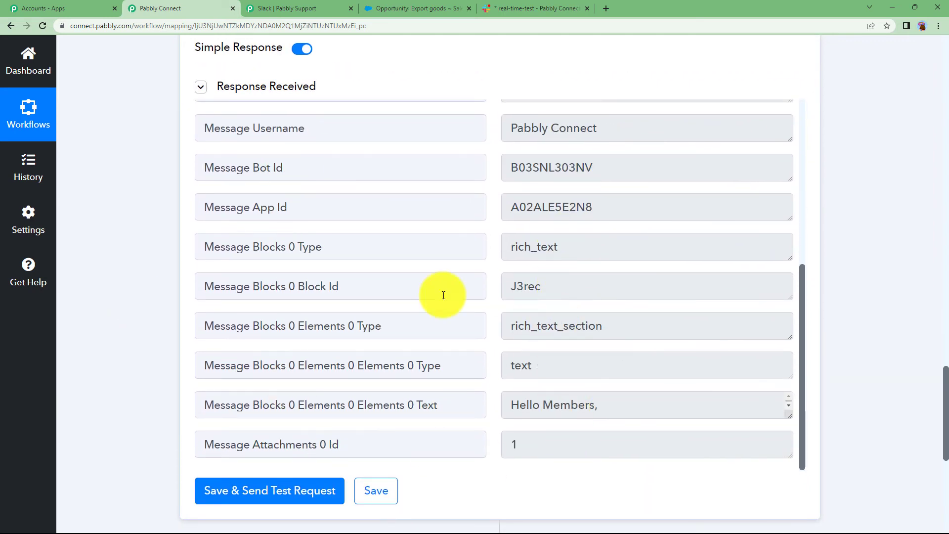
pyautogui.scroll(6, 556, 302)
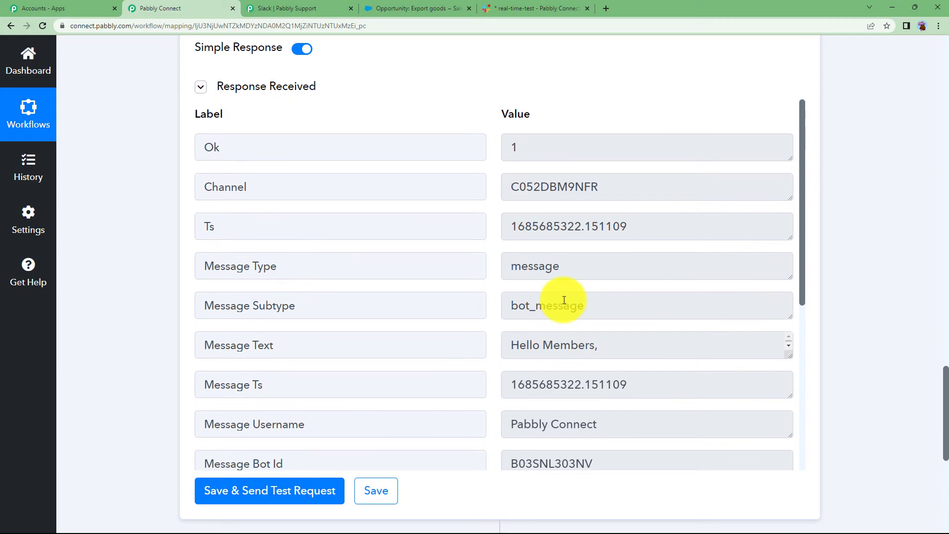
pyautogui.scroll(20, 178, 280)
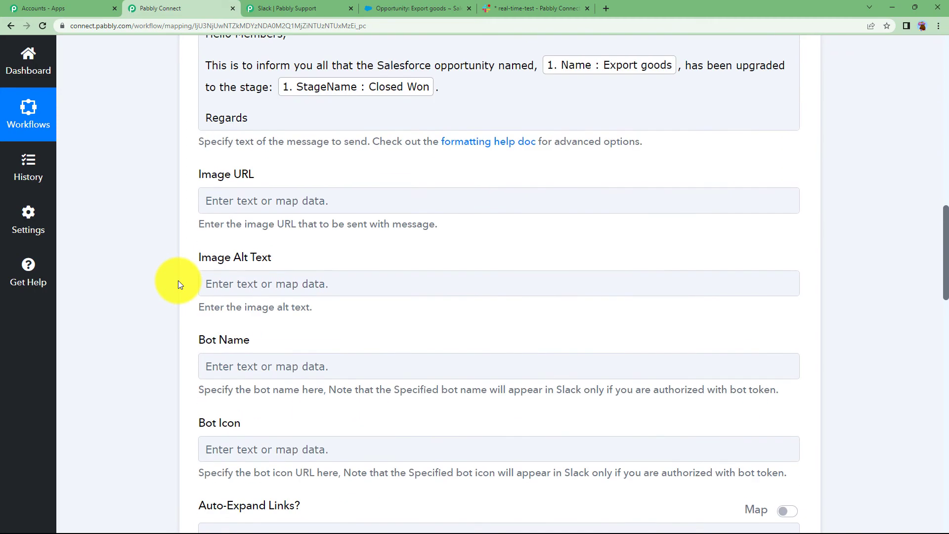
pyautogui.scroll(2, 178, 280)
# Step: Collapse the Slack step to view the whole three-step workflow
pyautogui.click(403, 120)
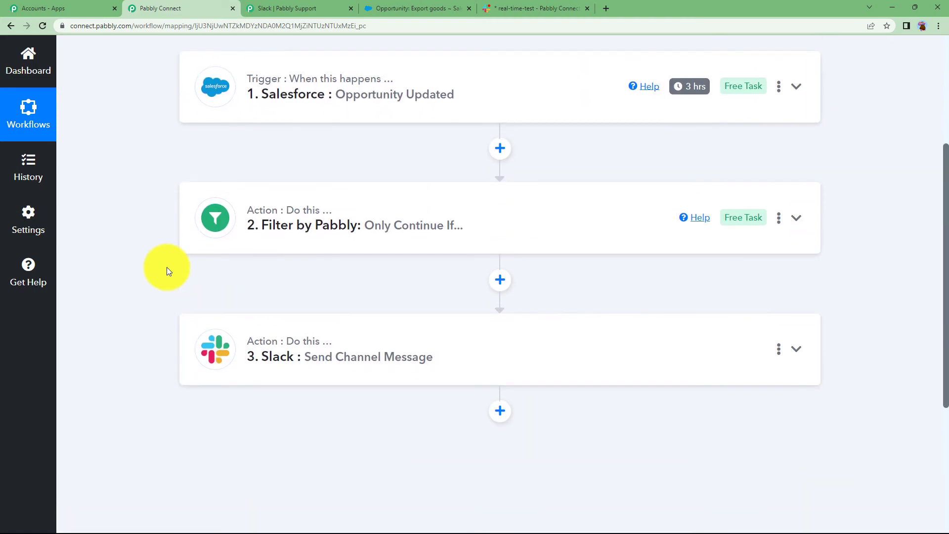
pyautogui.scroll(2, 212, 205)
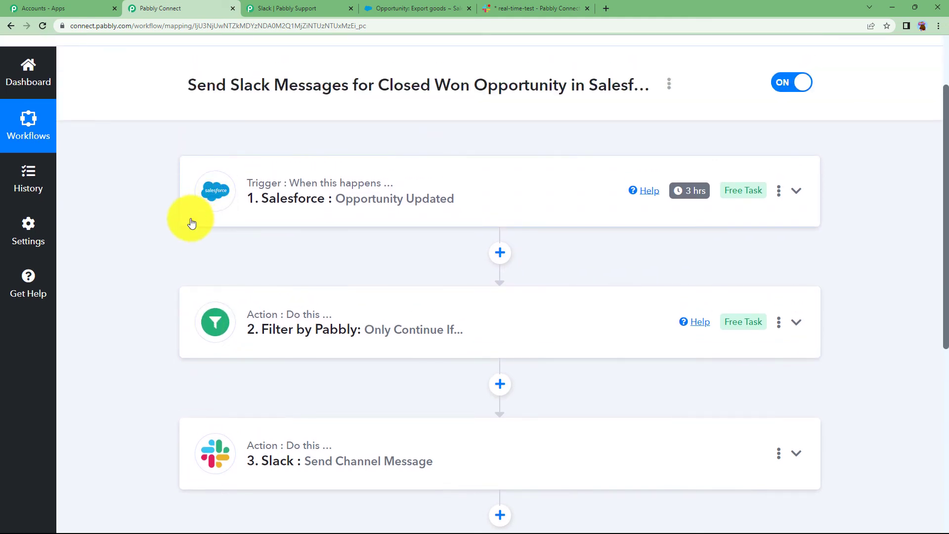
pyautogui.click(518, 7)
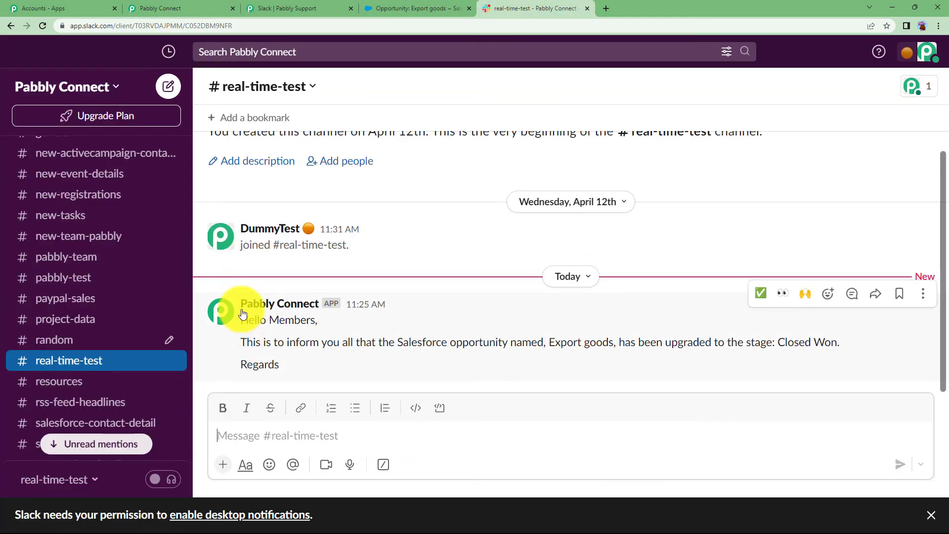
# Step: Confirm the Slack post names Export goods and Closed Won, then return to the Pabbly Connect workflow
pyautogui.click(287, 305)
pyautogui.click(257, 328)
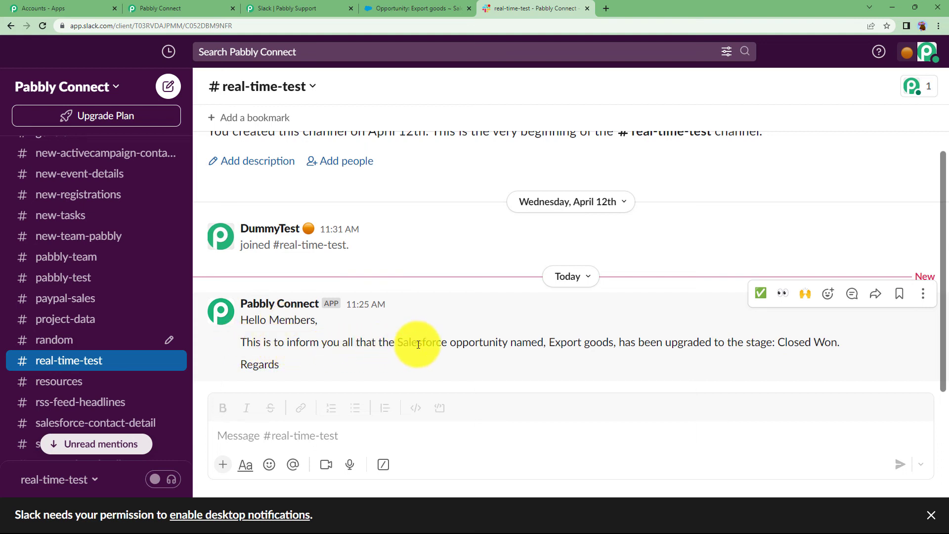
pyautogui.moveTo(549, 342); pyautogui.dragTo(615, 340)
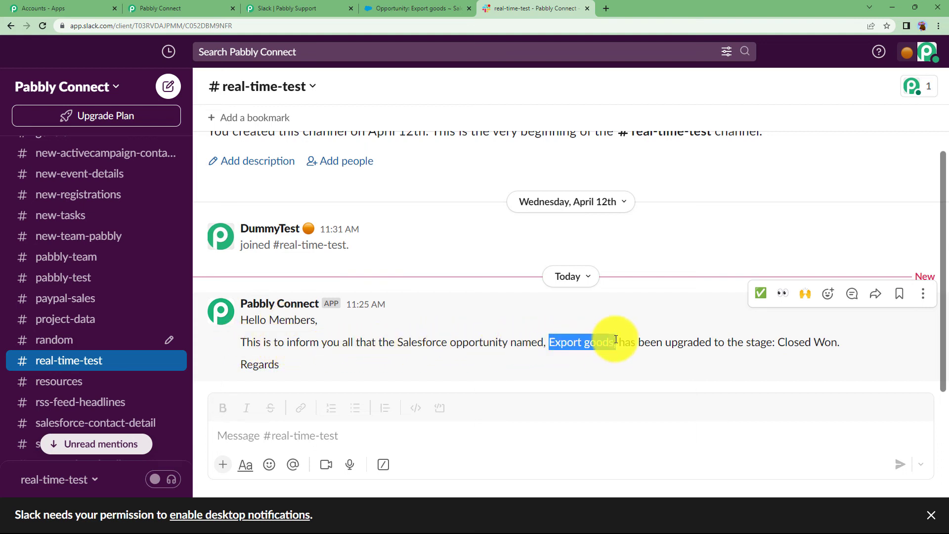
pyautogui.moveTo(778, 342); pyautogui.dragTo(835, 344)
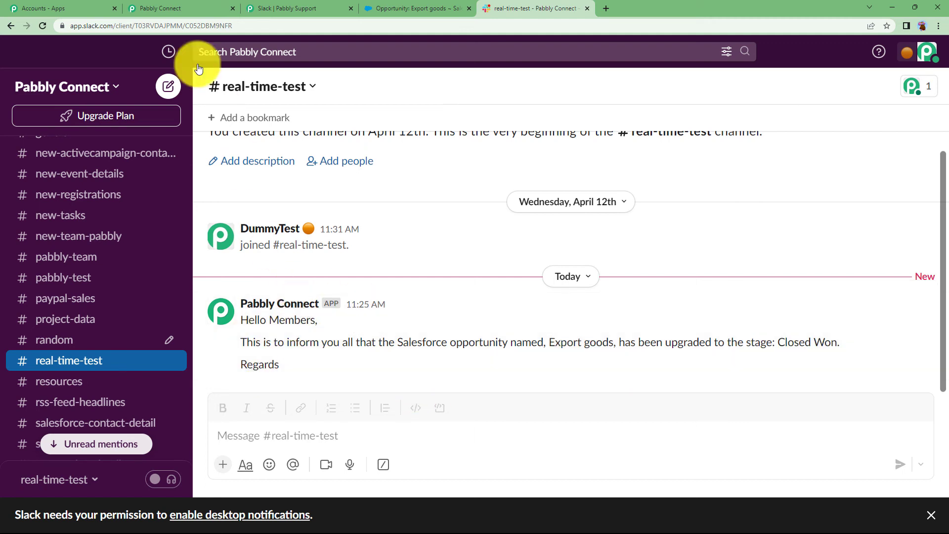
pyautogui.click(184, 7)
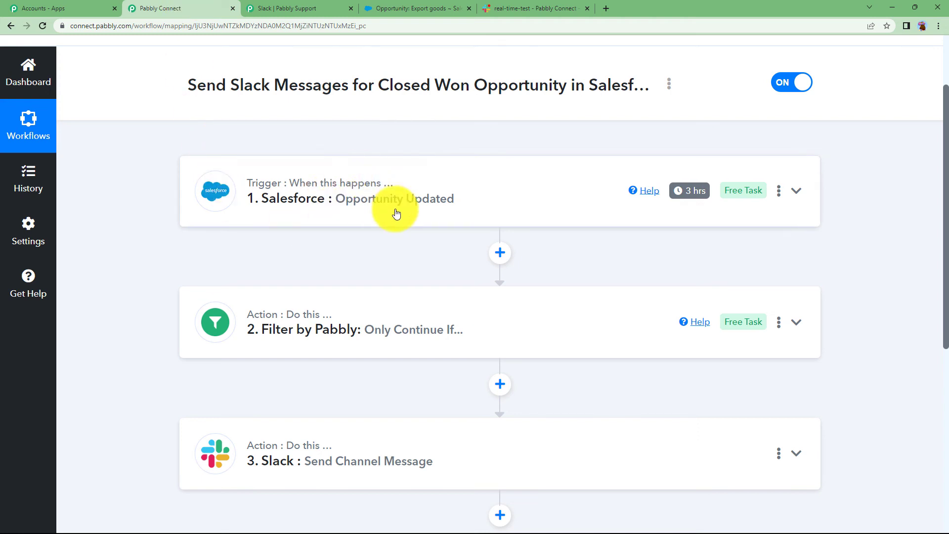
pyautogui.moveTo(378, 86); pyautogui.dragTo(473, 88)
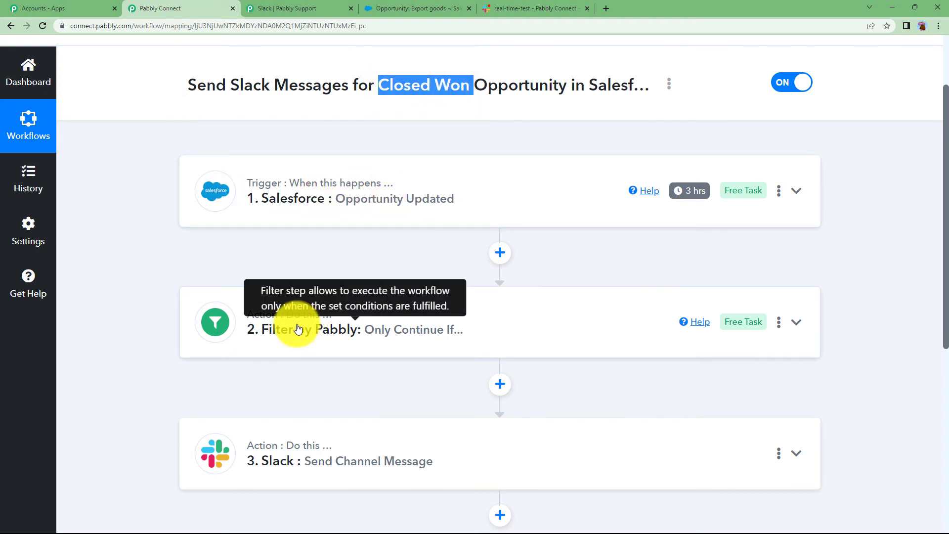